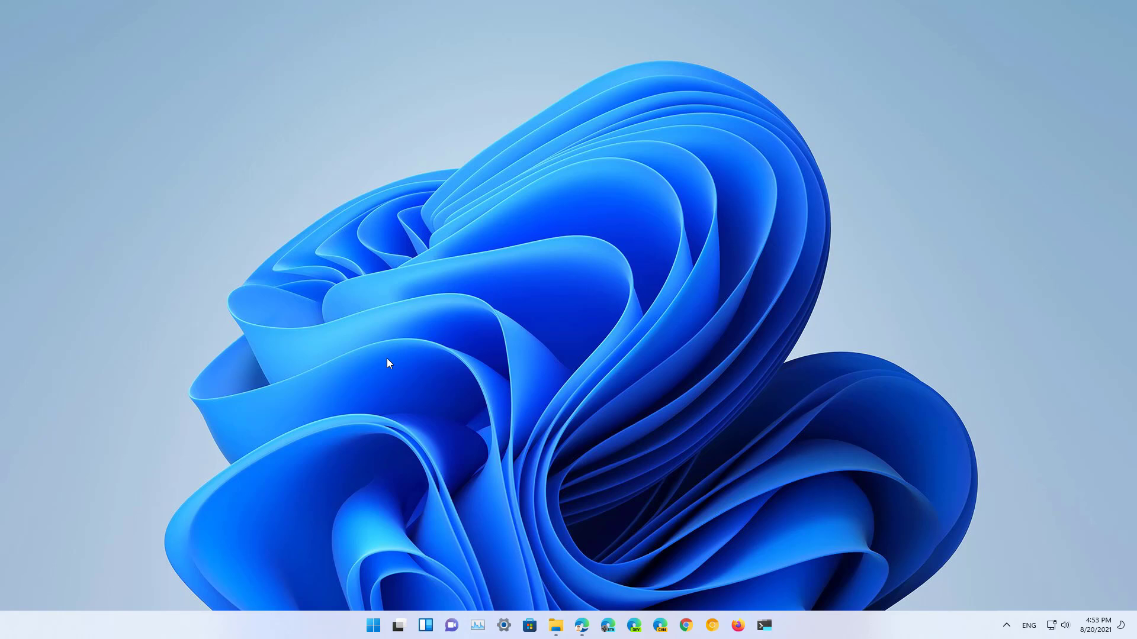
Step: Find Settings through Start search and go to its Accounts page
key("super")
type("se")
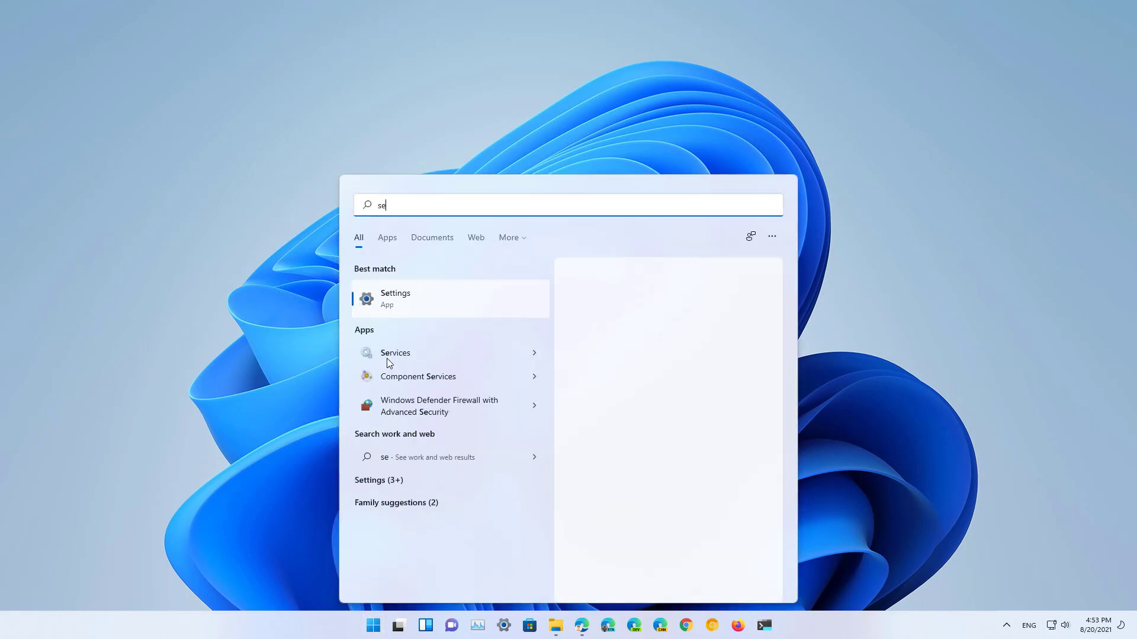
type("tting")
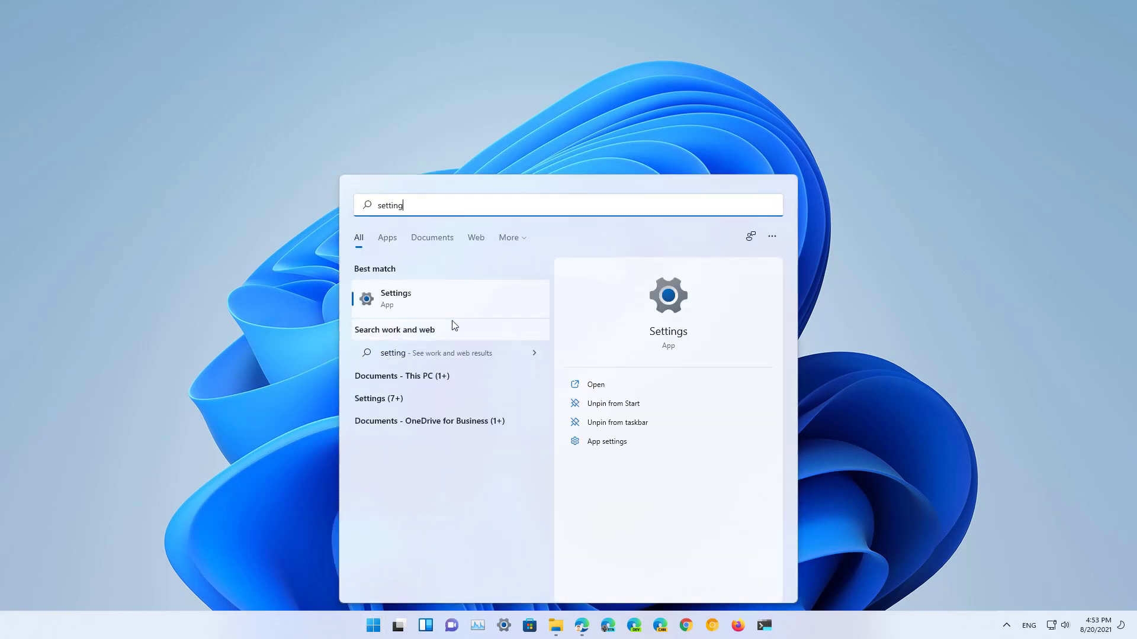
left_click(439, 294)
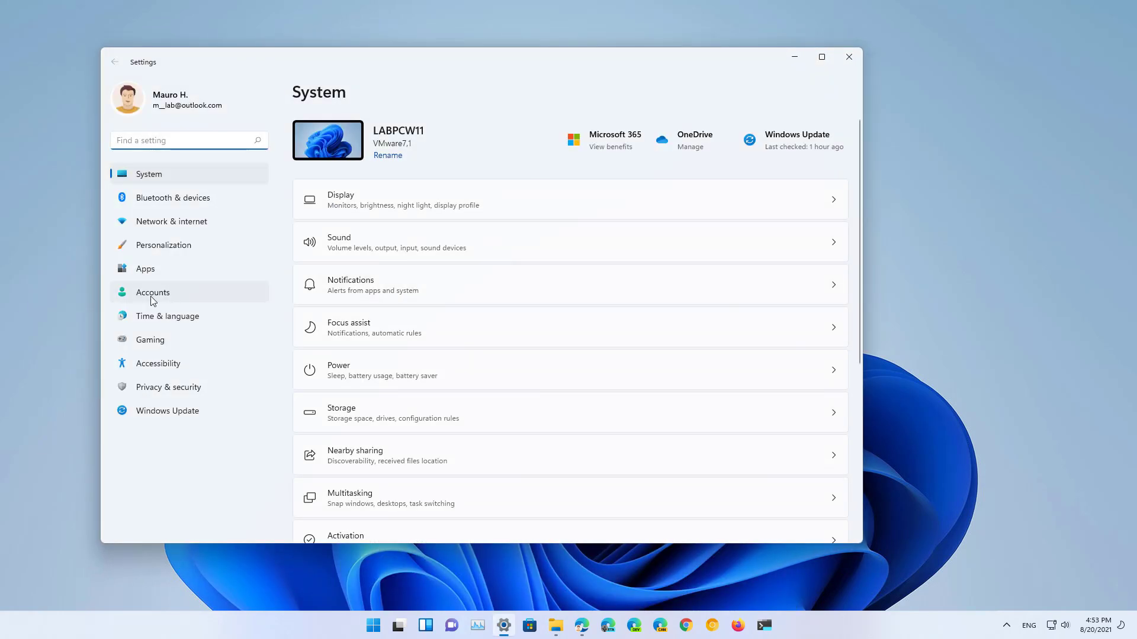
left_click(152, 299)
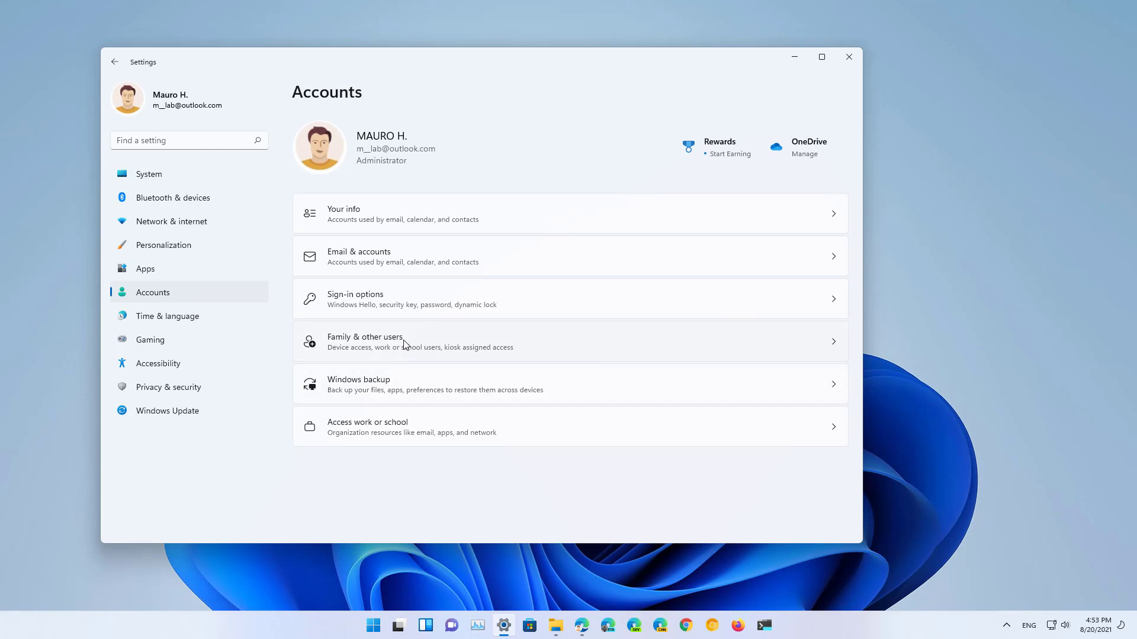
Step: Under Family & other users, begin adding a local user without a Microsoft account
left_click(405, 344)
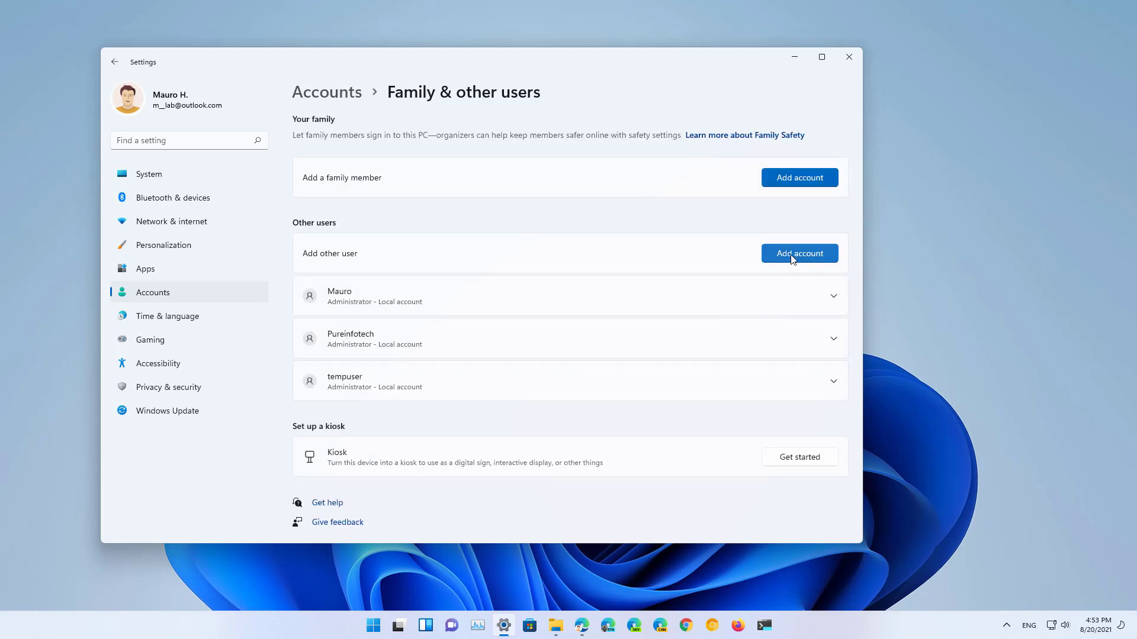
left_click(792, 258)
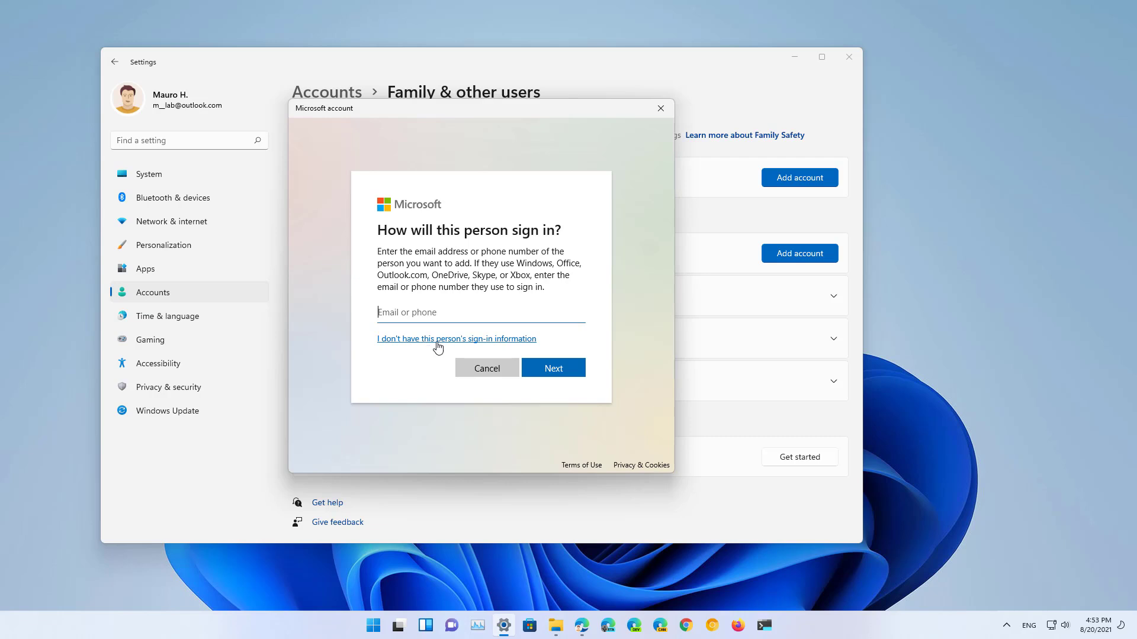
left_click(492, 347)
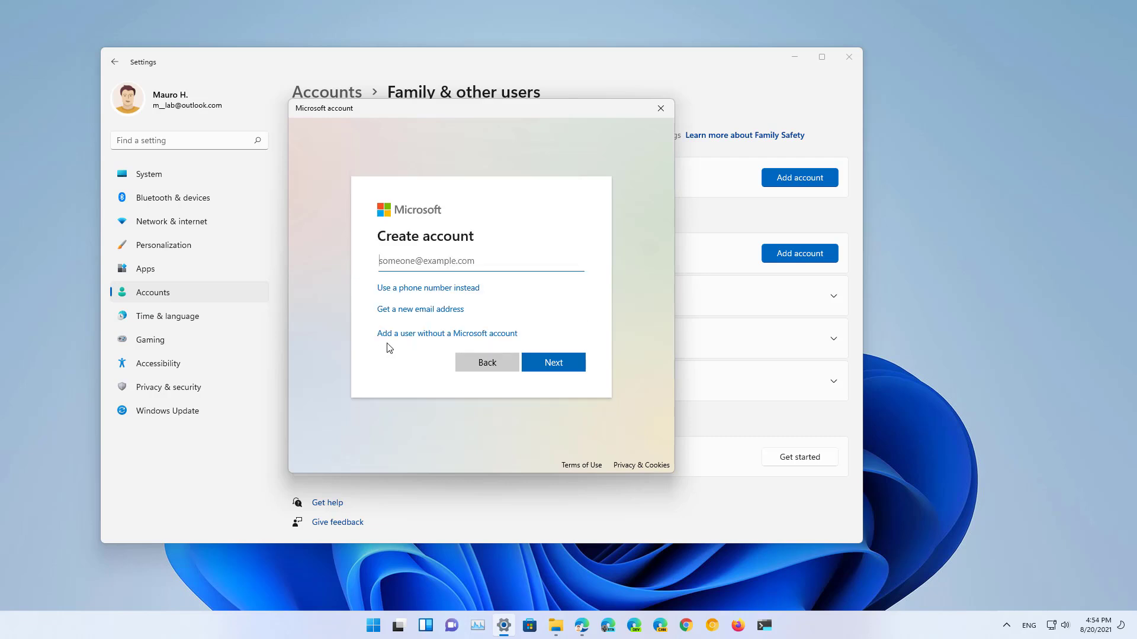
left_click(454, 339)
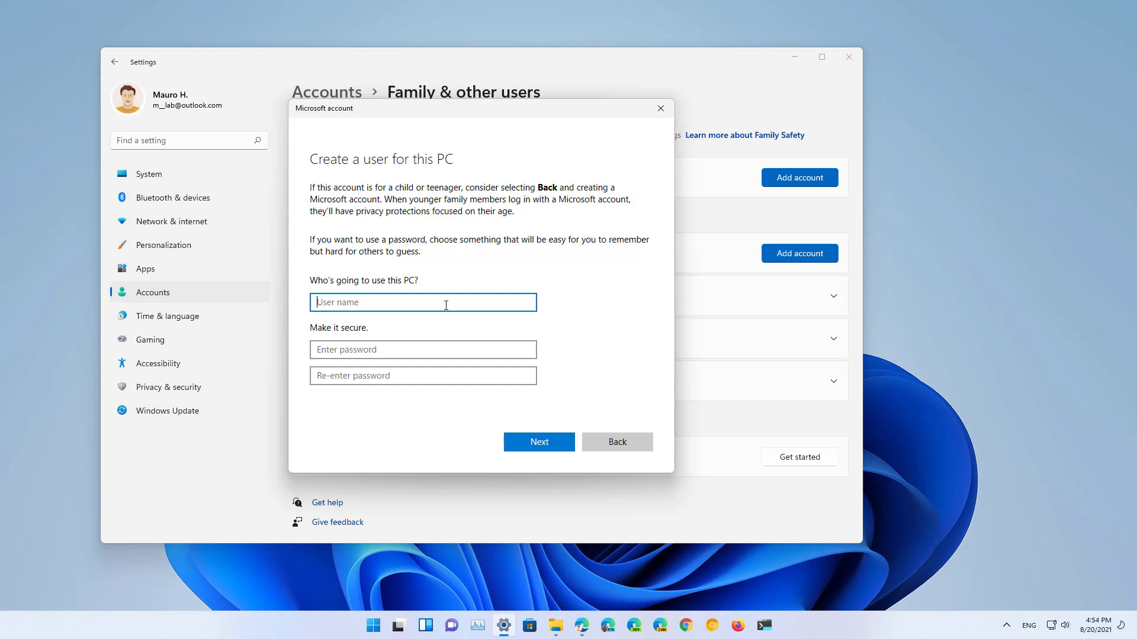
Step: Enter user name testuser2, then type the account password and confirm it
type("testuser2")
left_click(427, 352)
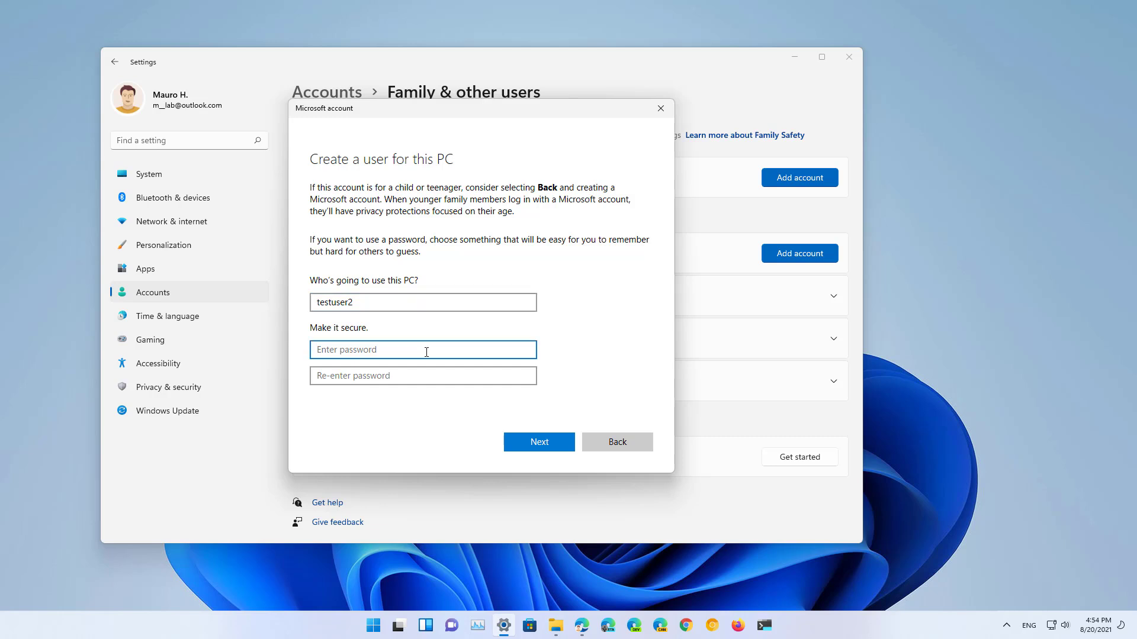
type("password")
key("Tab")
type("password")
scroll(657, 364, "down", 3)
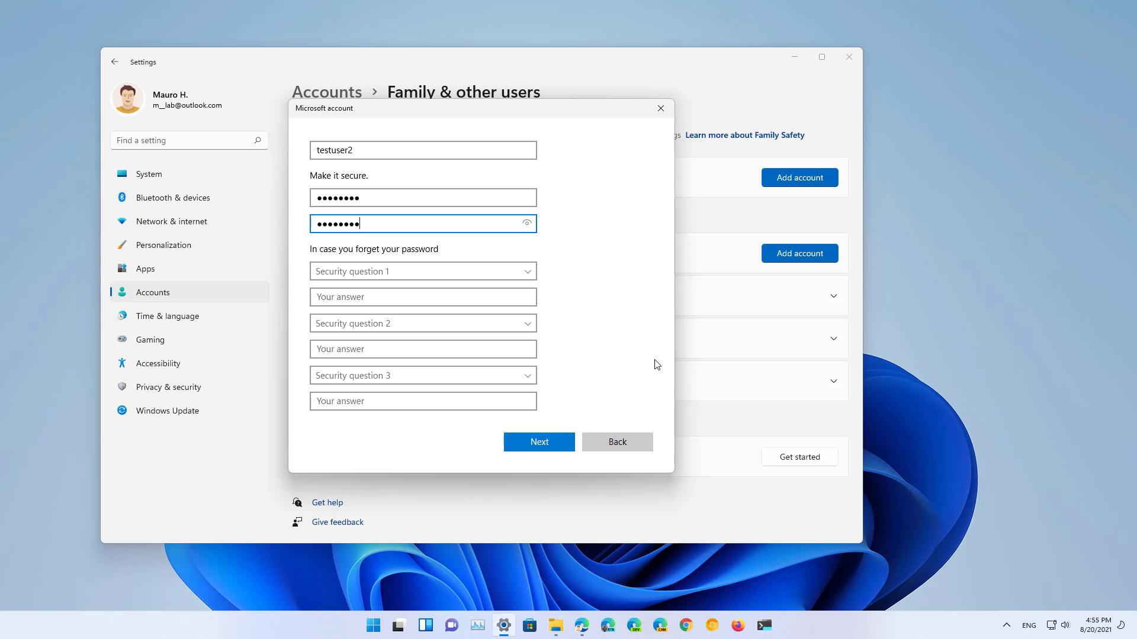
Step: Choose the first pet's name and parents' meeting city security questions and answer both
left_click(532, 275)
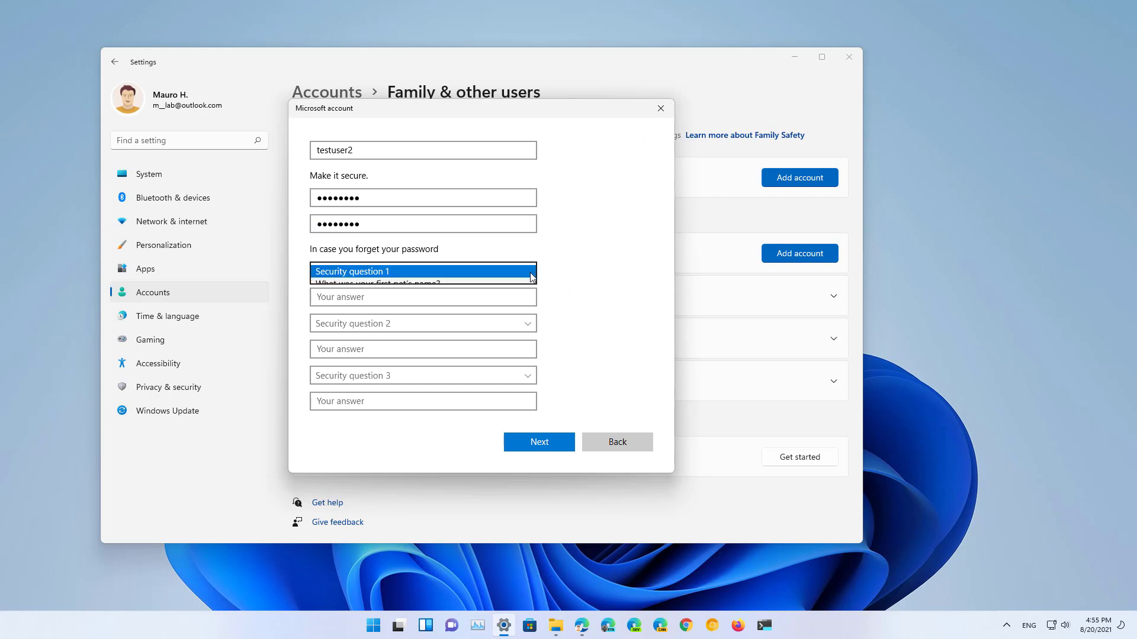
left_click(476, 285)
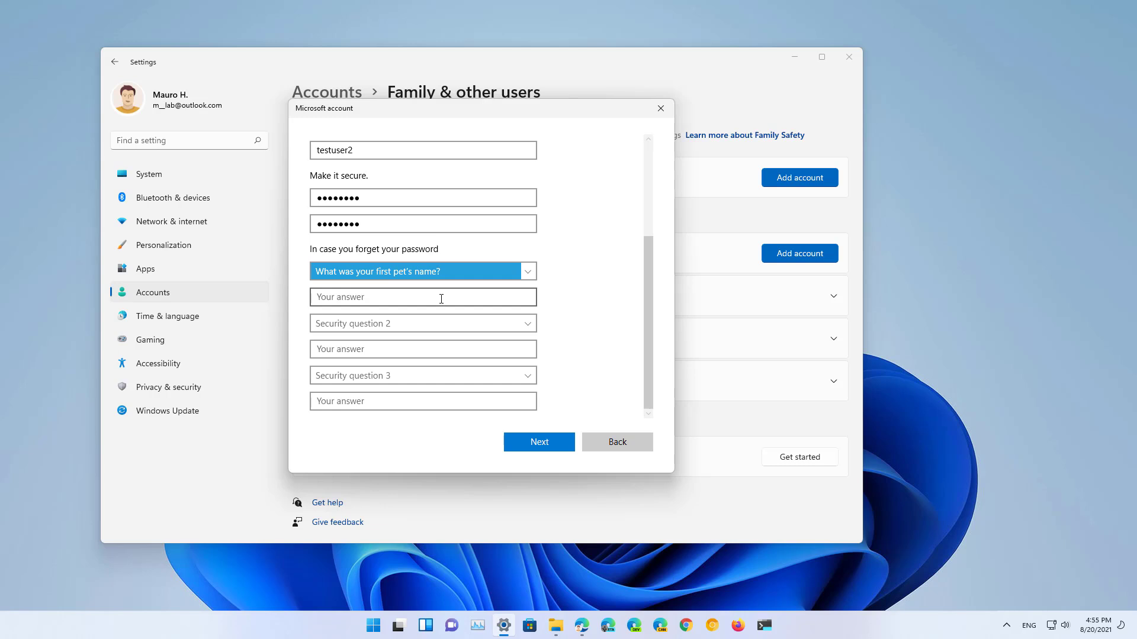
left_click(423, 300)
type("max")
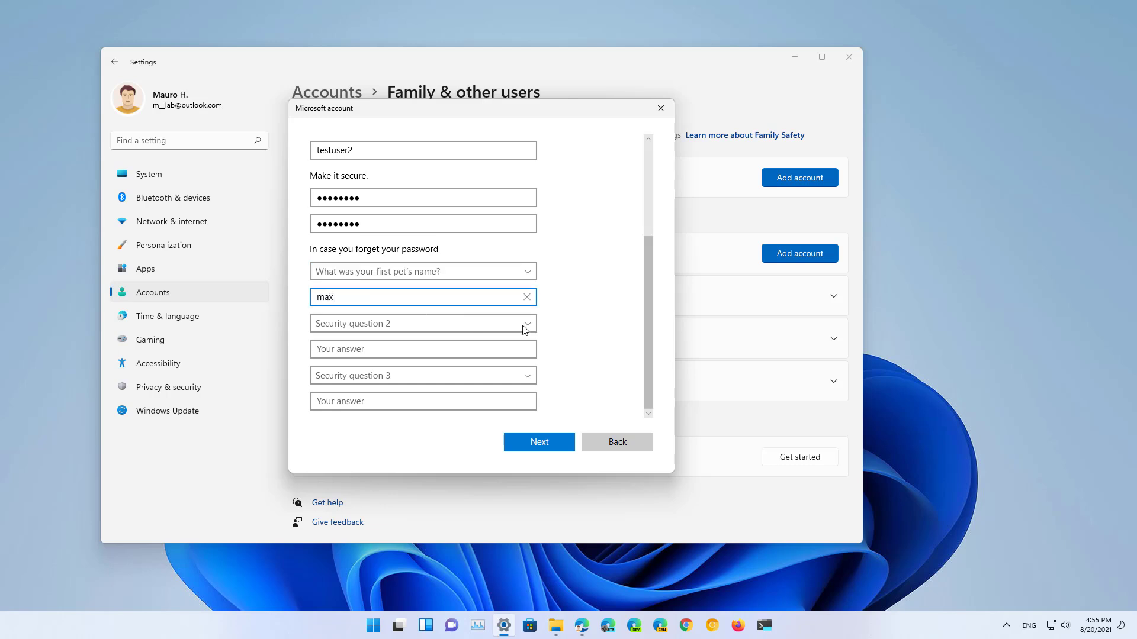
left_click(526, 329)
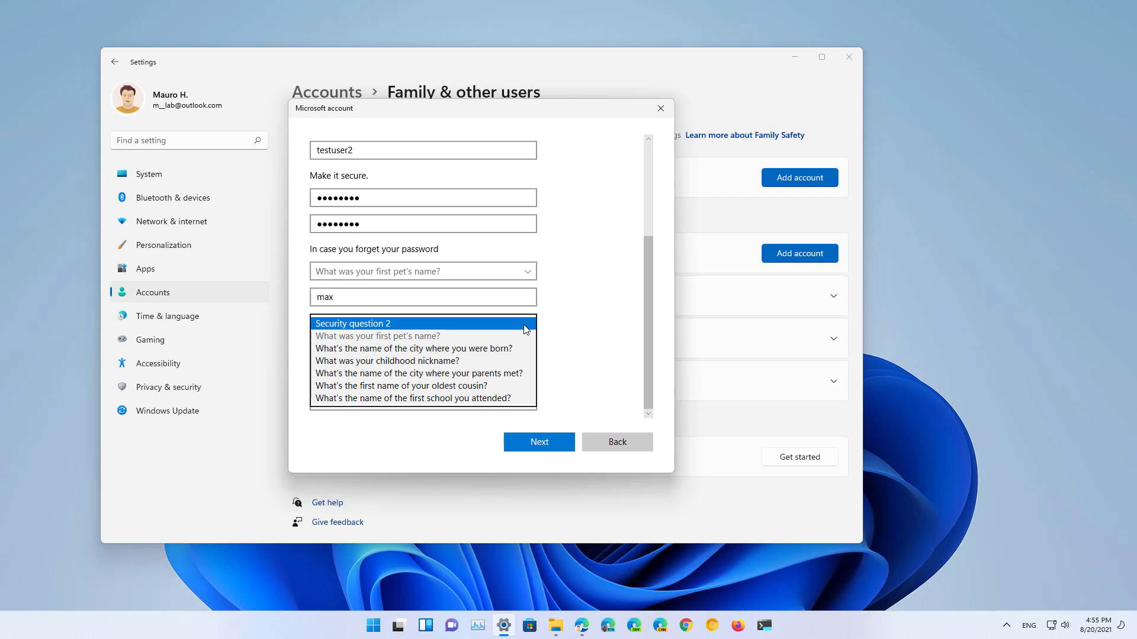
left_click(456, 373)
left_click(456, 355)
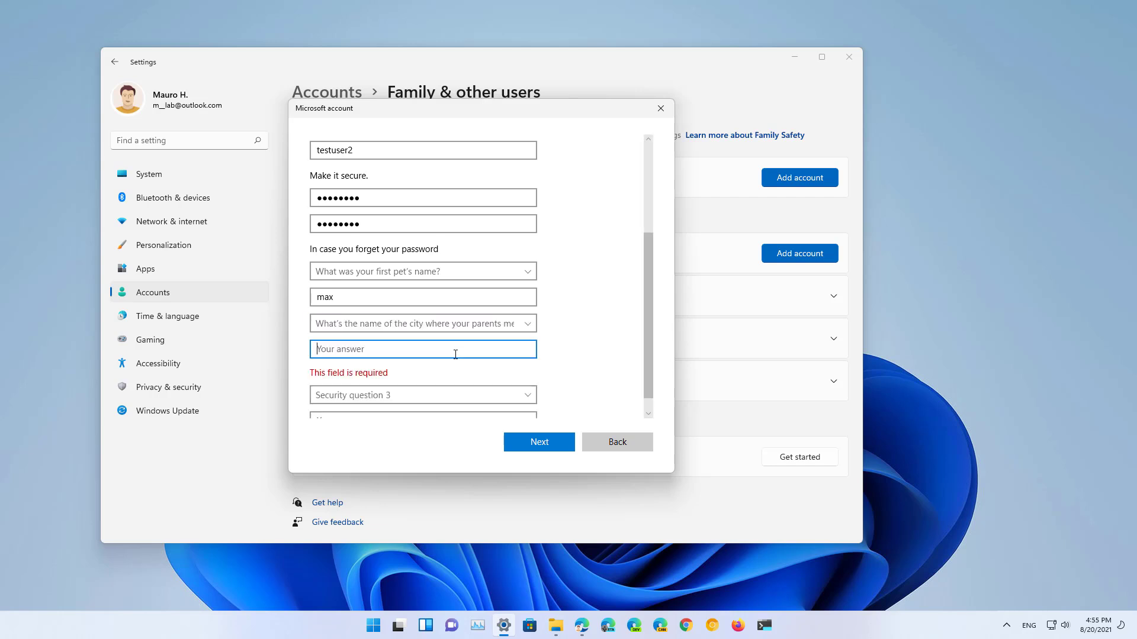
type("NN")
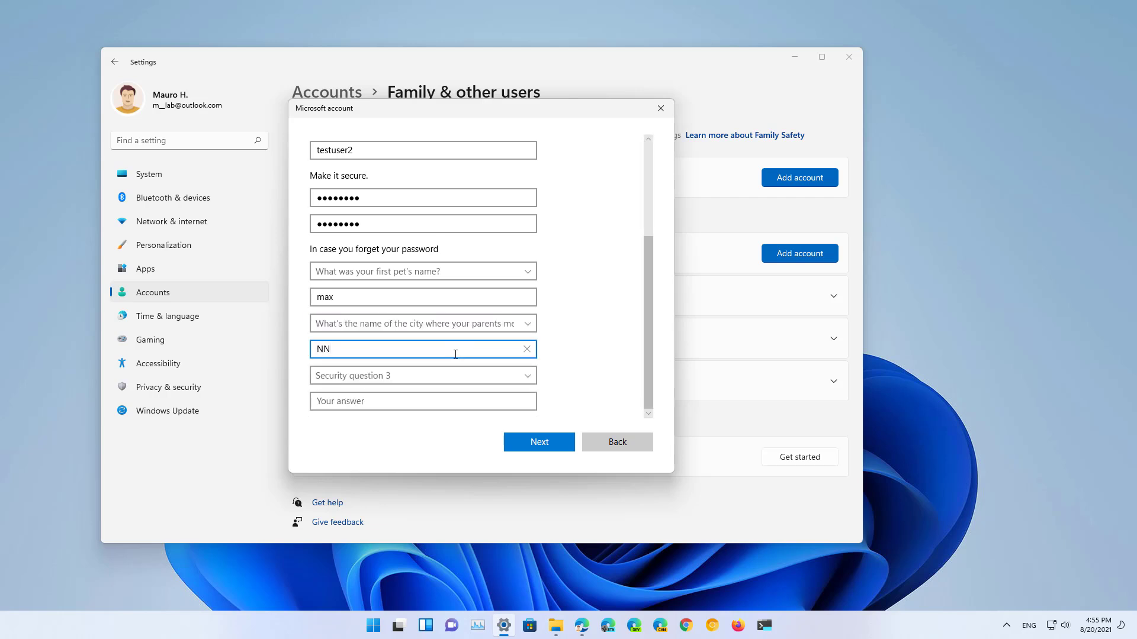
key("BackSpace")
type("YC")
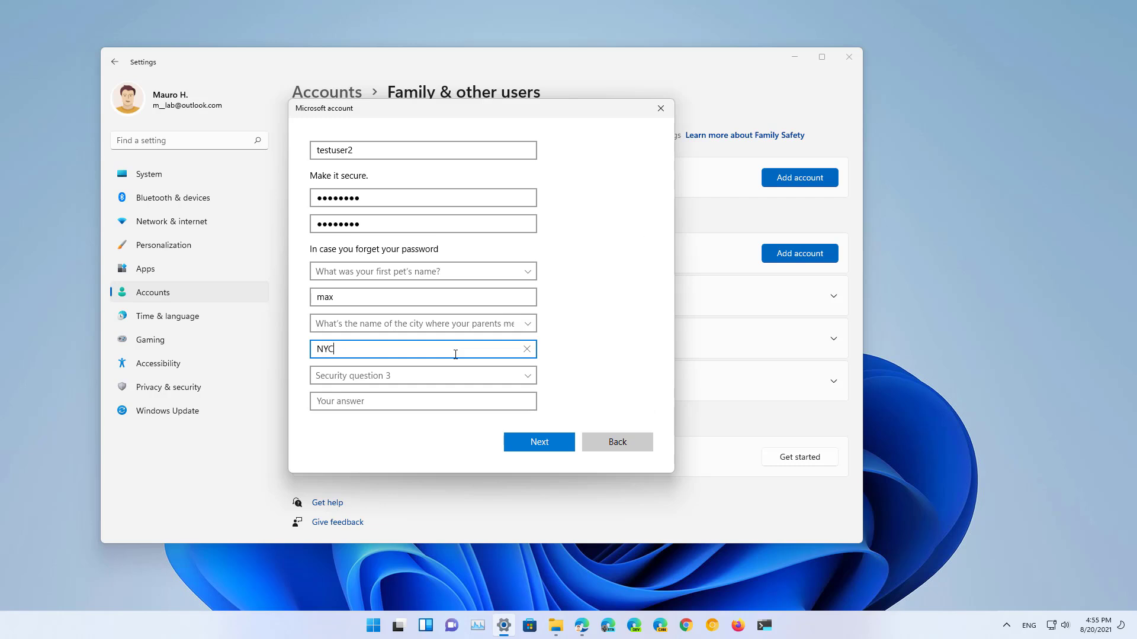
Step: Answer the oldest-cousin question third, create testuser2, and expand its entry
left_click(431, 376)
left_click(432, 438)
left_click(417, 402)
type("David")
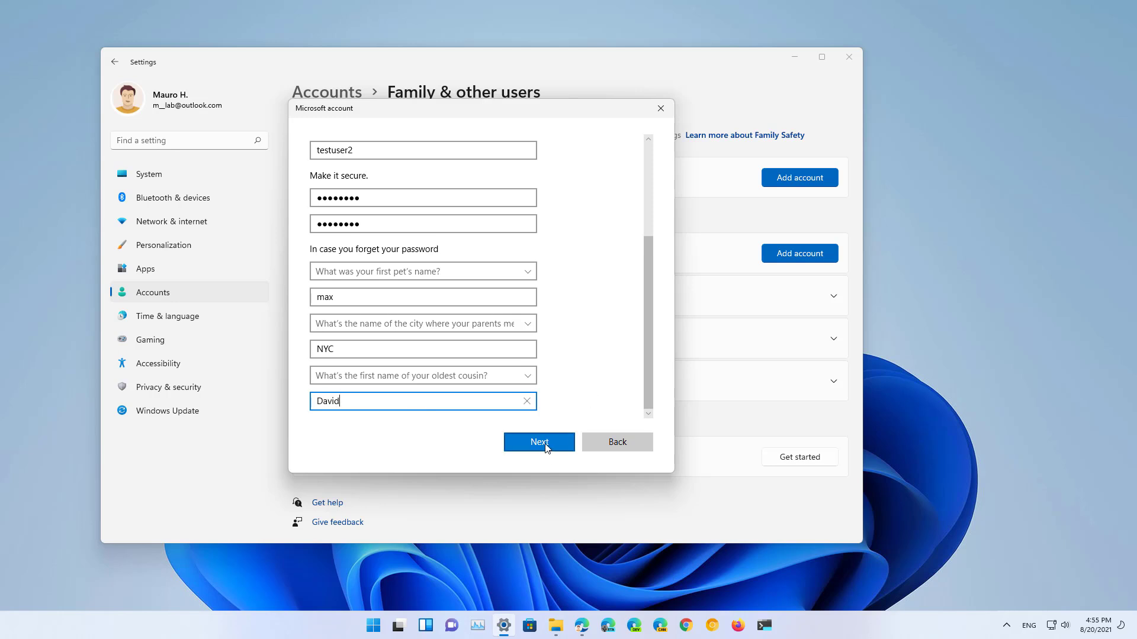
left_click(545, 448)
left_click(525, 428)
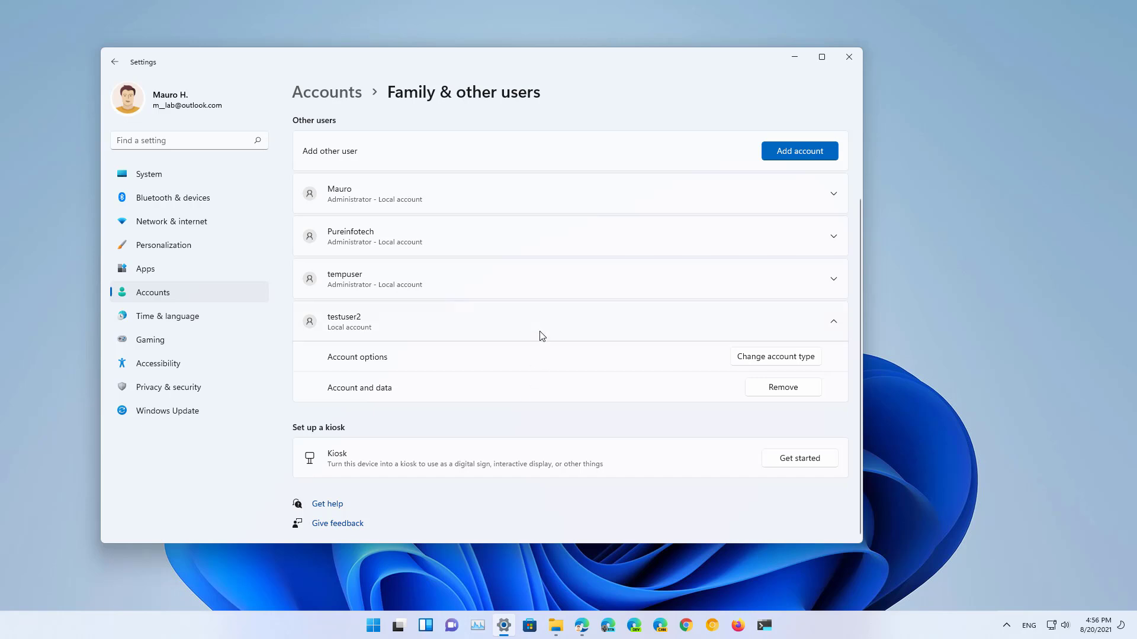
left_click(540, 332)
left_click(523, 392)
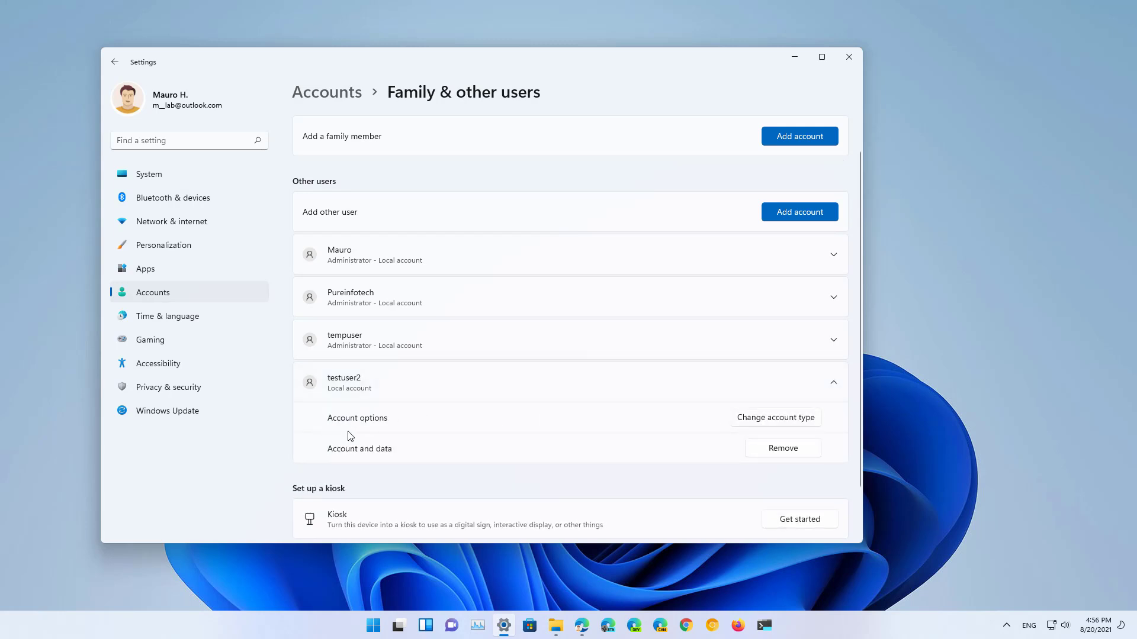
Step: Change testuser2's account type from standard user to Administrator
left_click(768, 422)
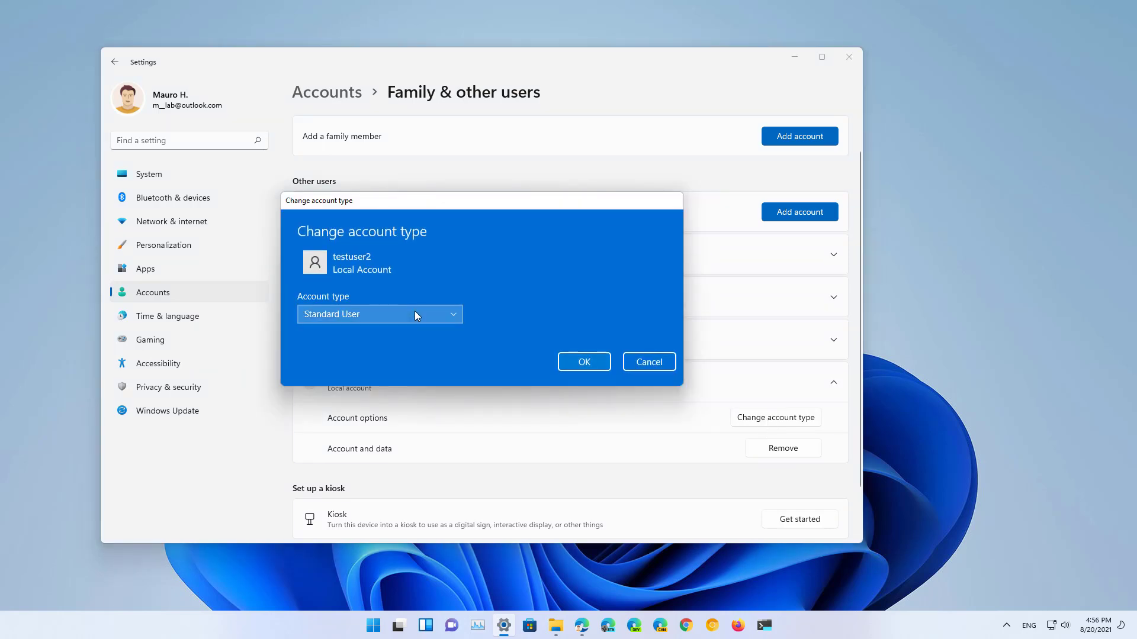
left_click(415, 311)
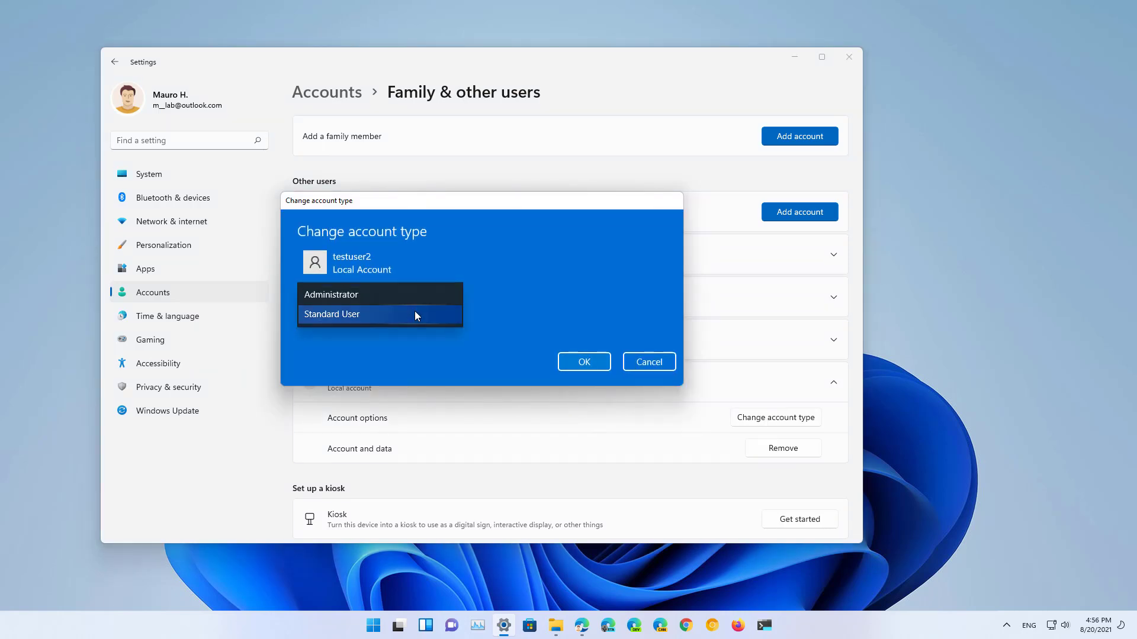
left_click(407, 294)
left_click(586, 360)
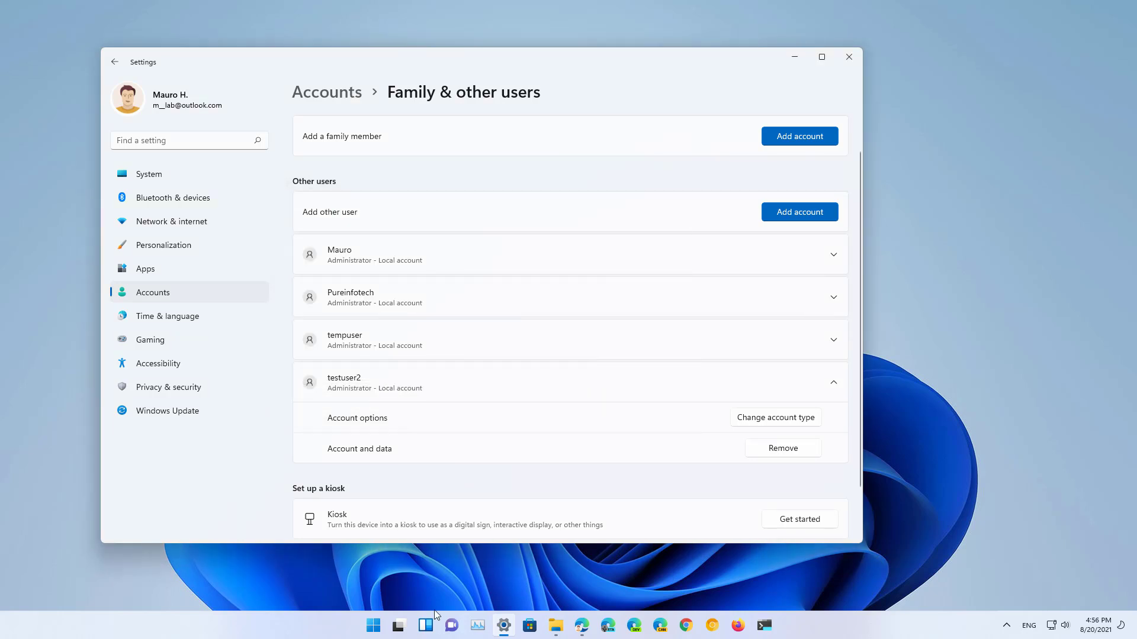
Step: Switch to testuser2's sign-in screen, then sign back into the original account with its PIN
left_click(373, 626)
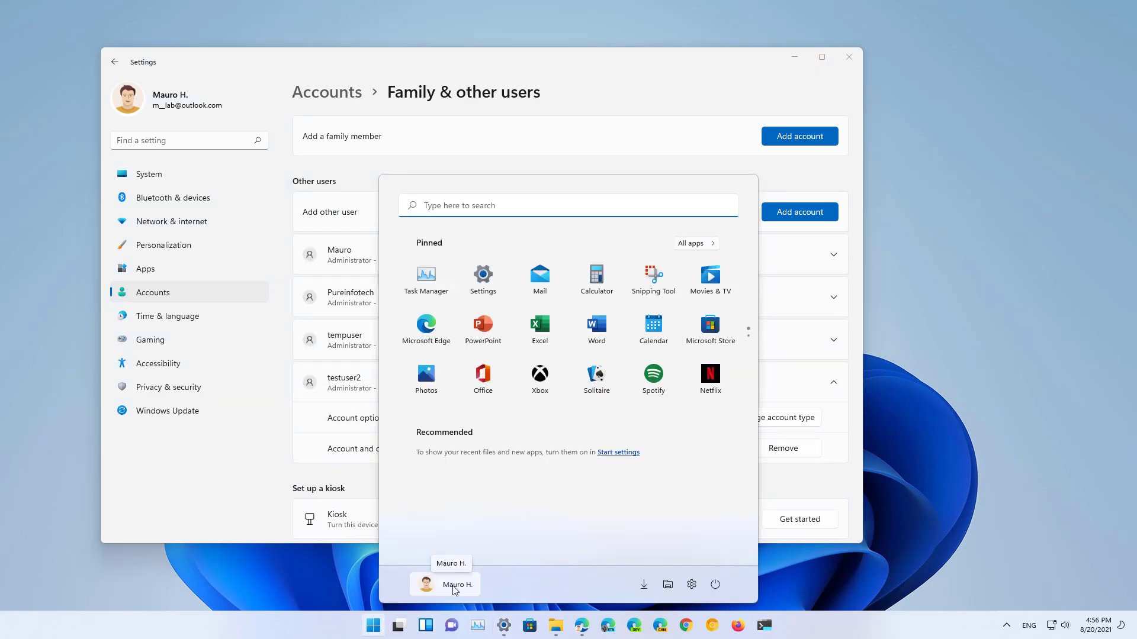
left_click(454, 588)
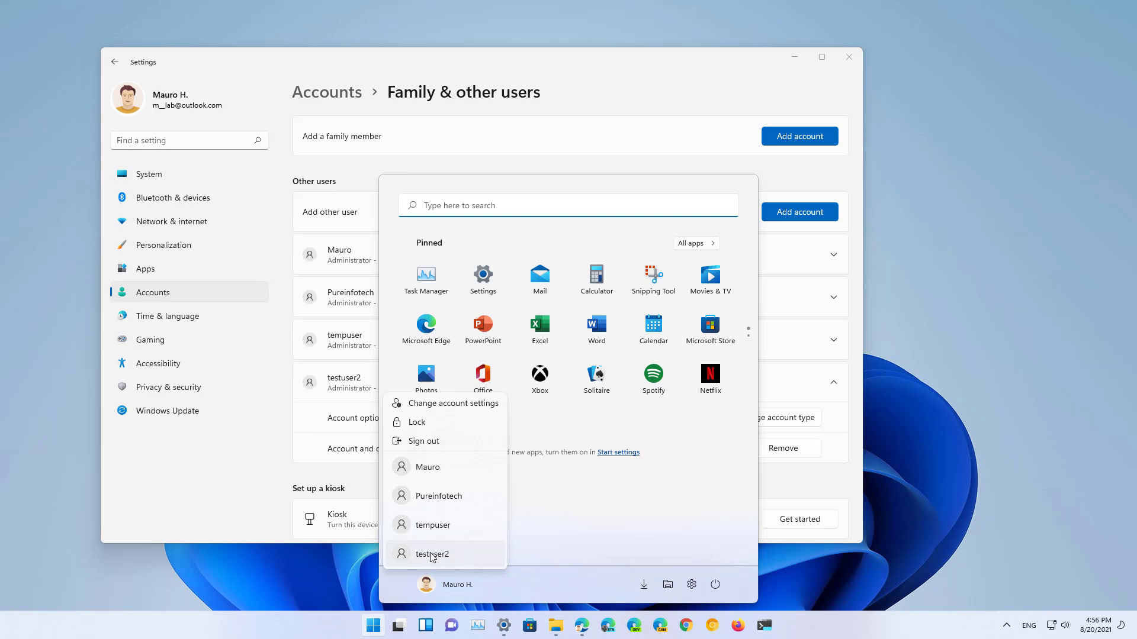
left_click(436, 556)
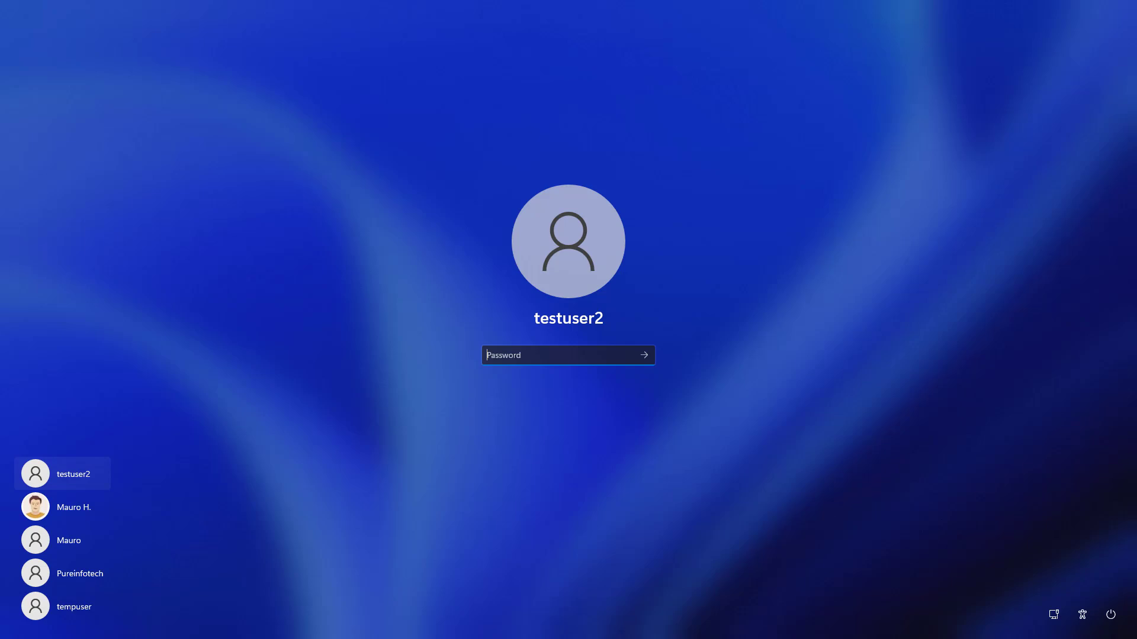
left_click(90, 510)
type("1234")
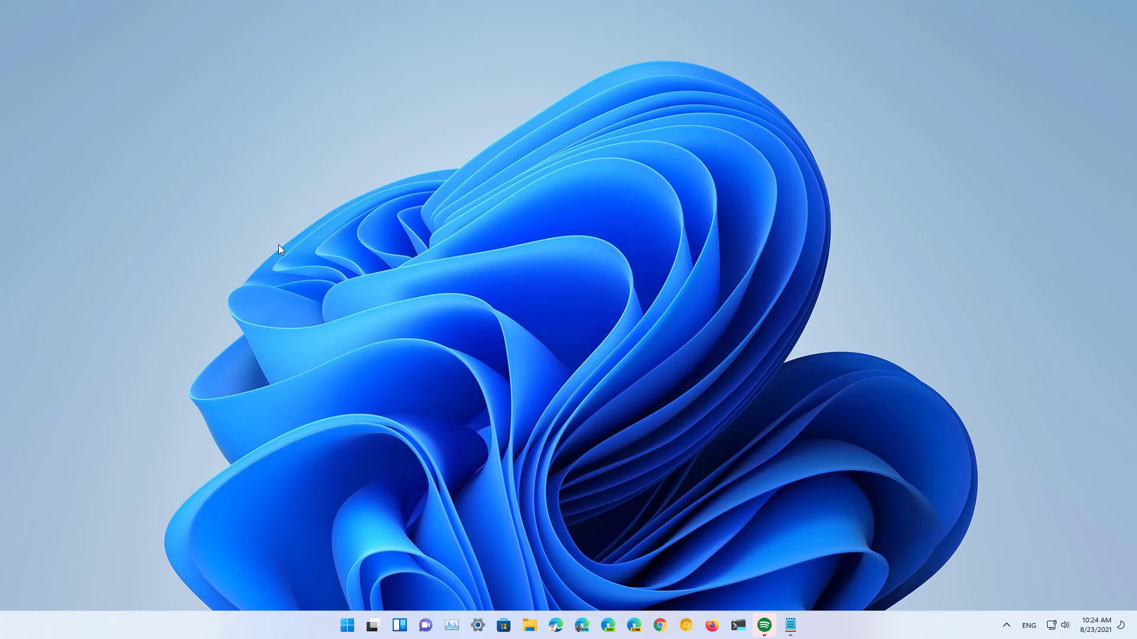
Step: Launch Windows Terminal Preview as administrator and move its window toward the screen centre
key("super")
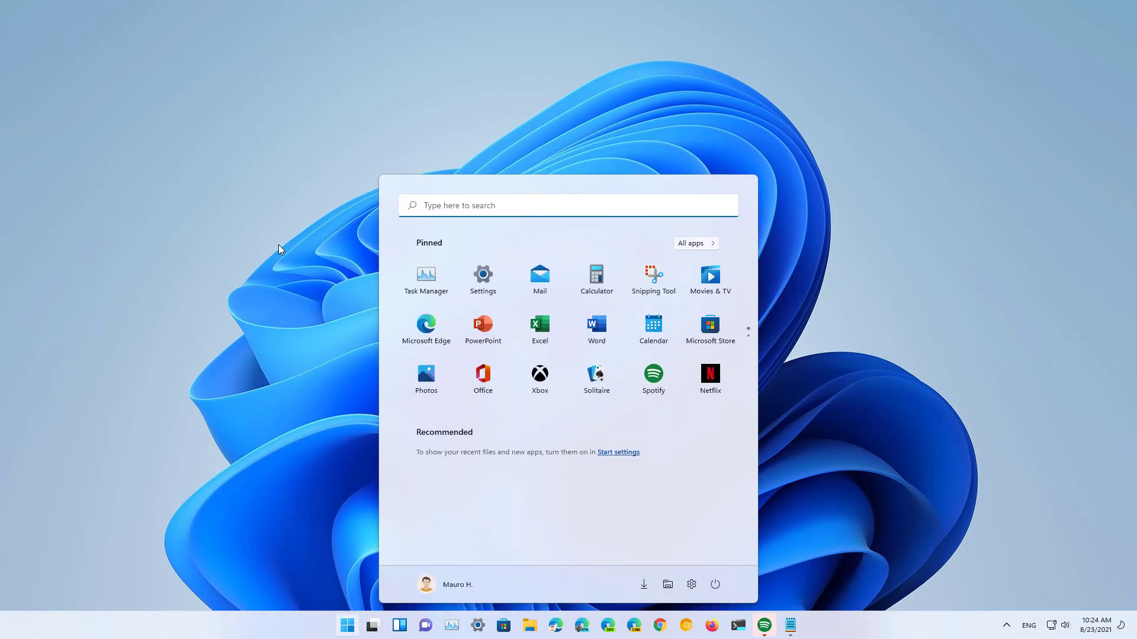
type("termin")
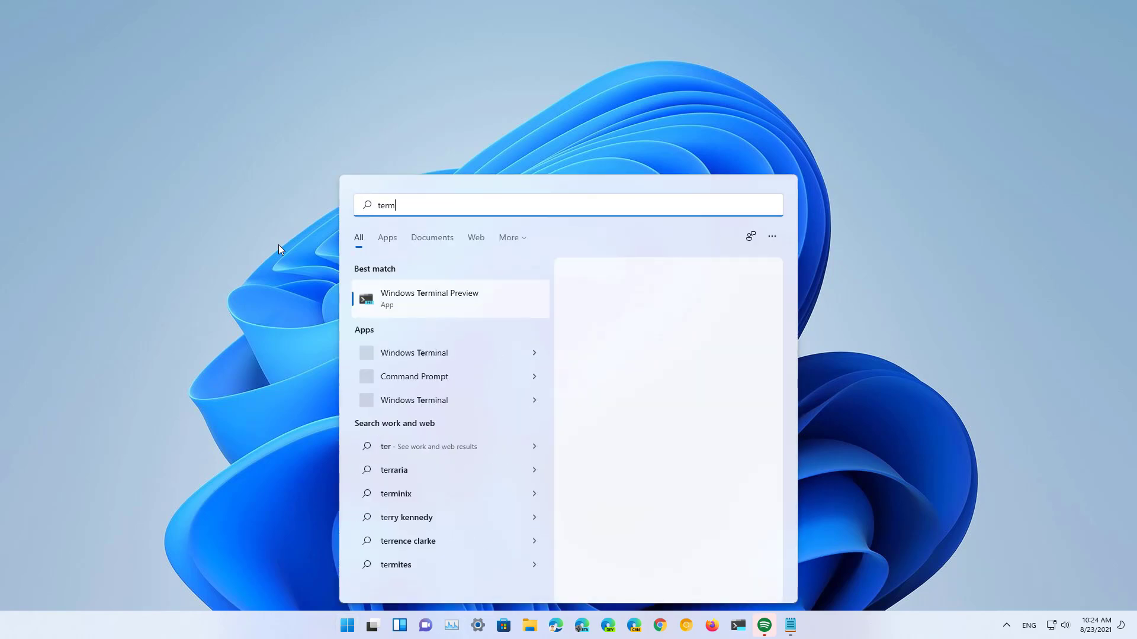
right_click(446, 298)
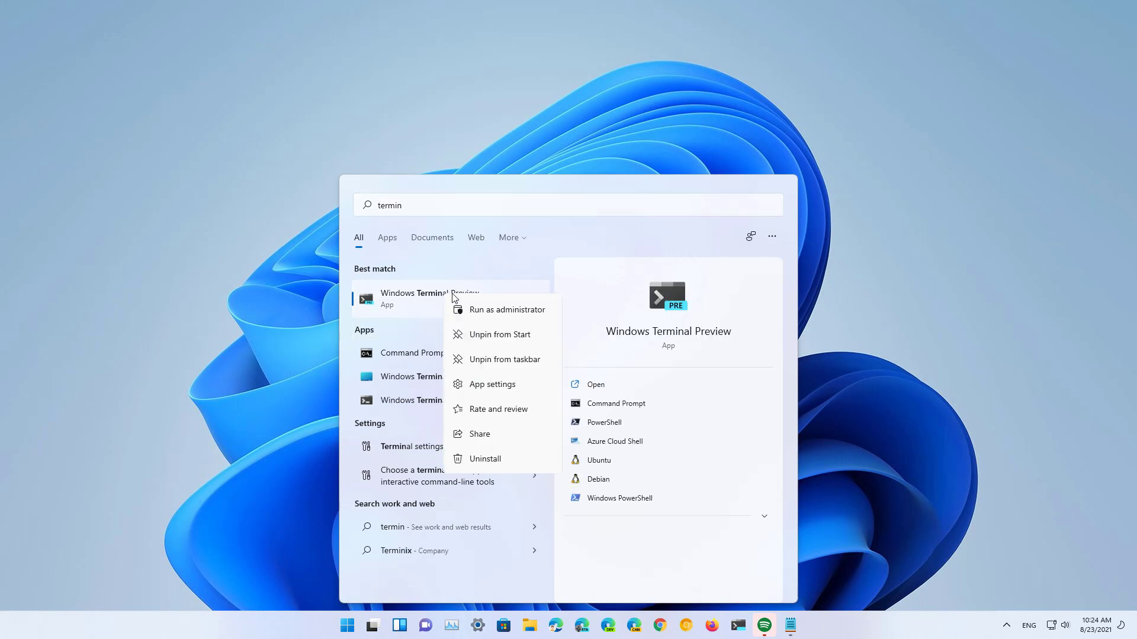
left_click(487, 316)
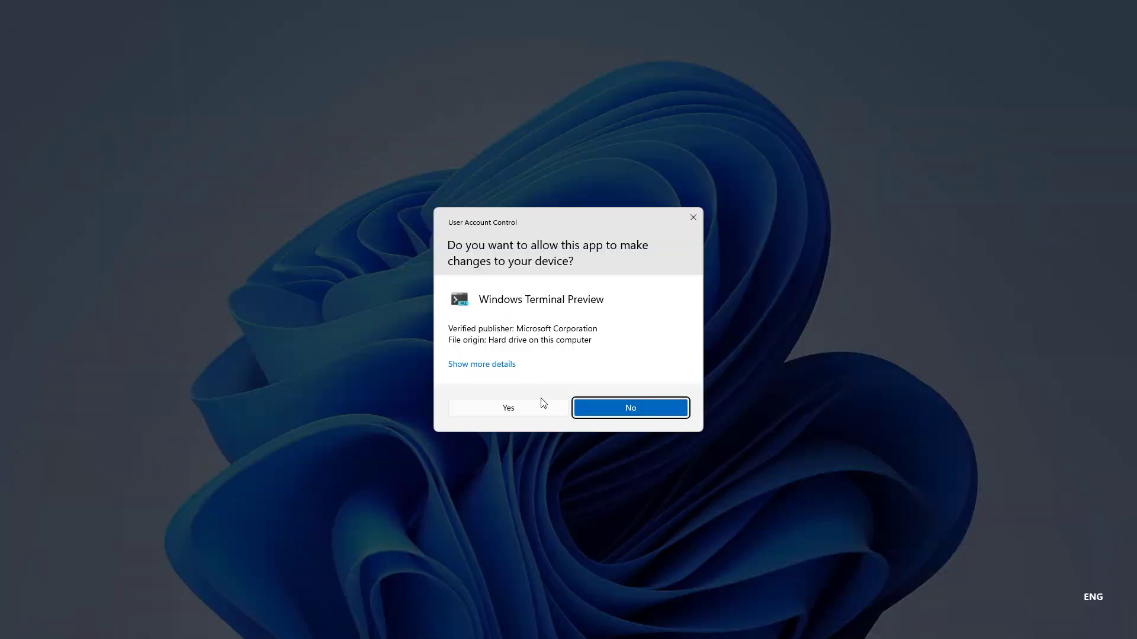
left_click(541, 402)
left_click_drag(333, 99, 481, 105)
Step: Run 'net user testuser3 <password> /add' to create the testuser3 local account
type("net user testuser3 password3 /add")
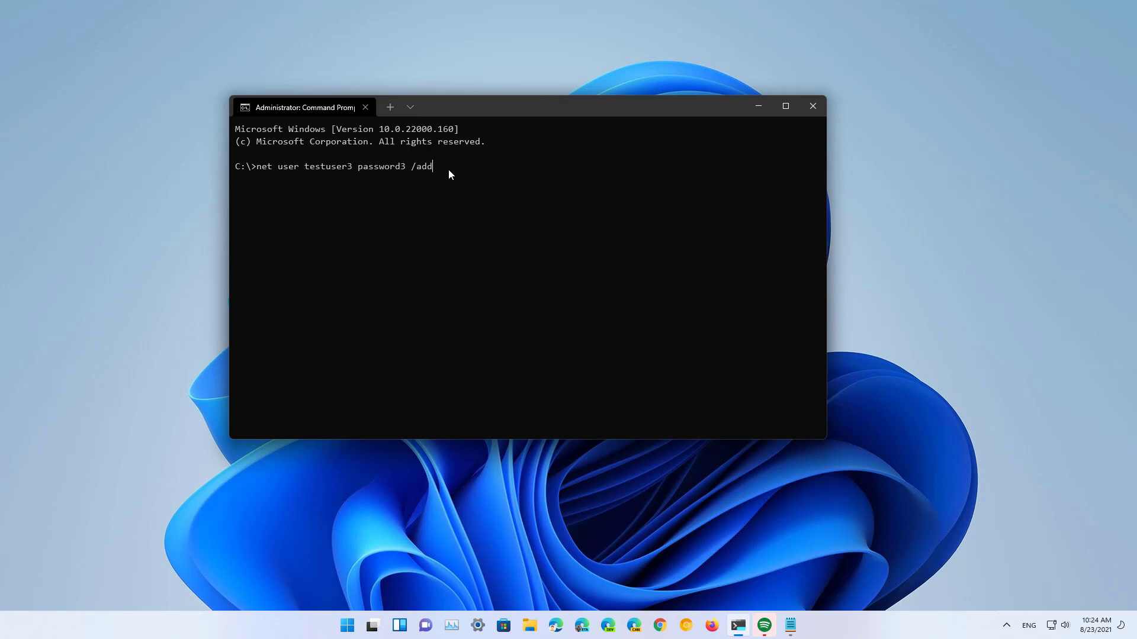
key("Return")
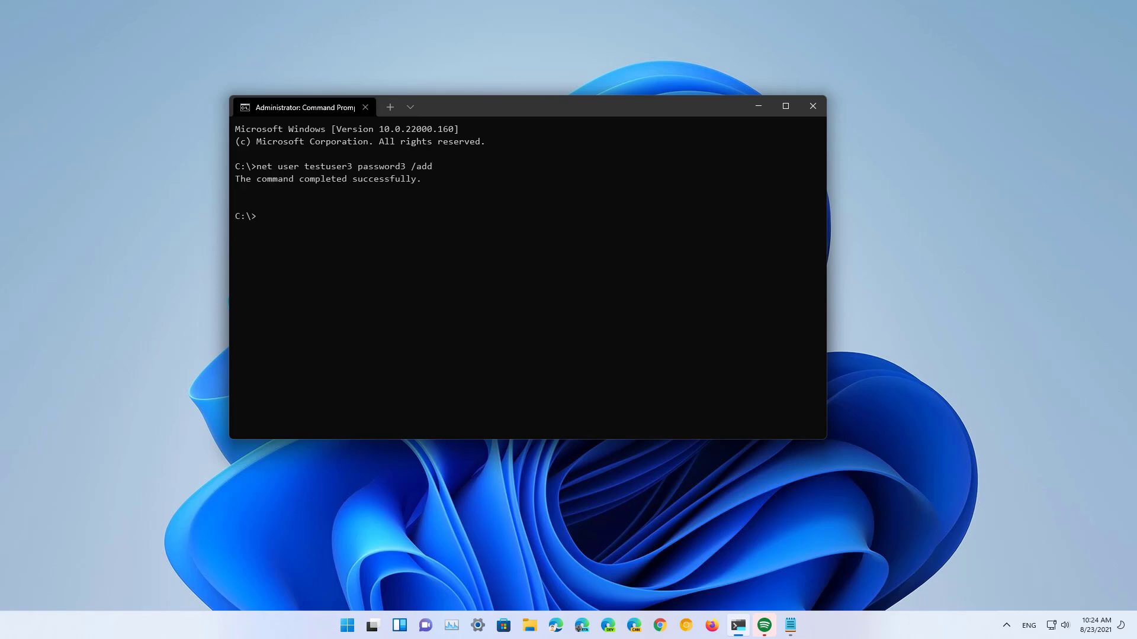
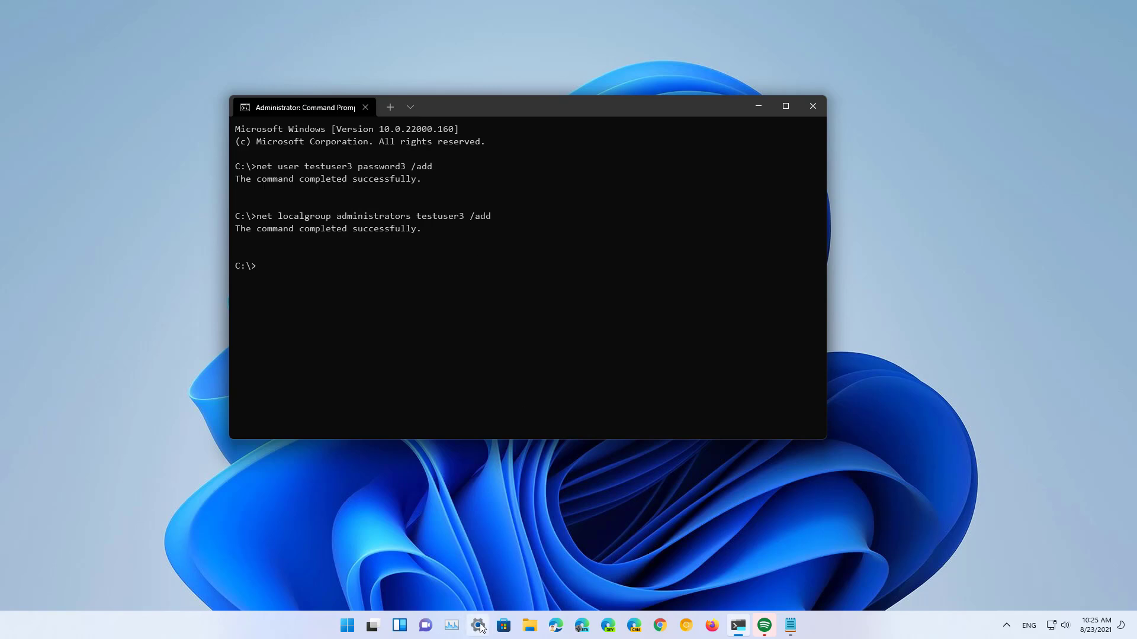
Step: View the Start menu account list showing testuser3, then return to the bare desktop
left_click(348, 625)
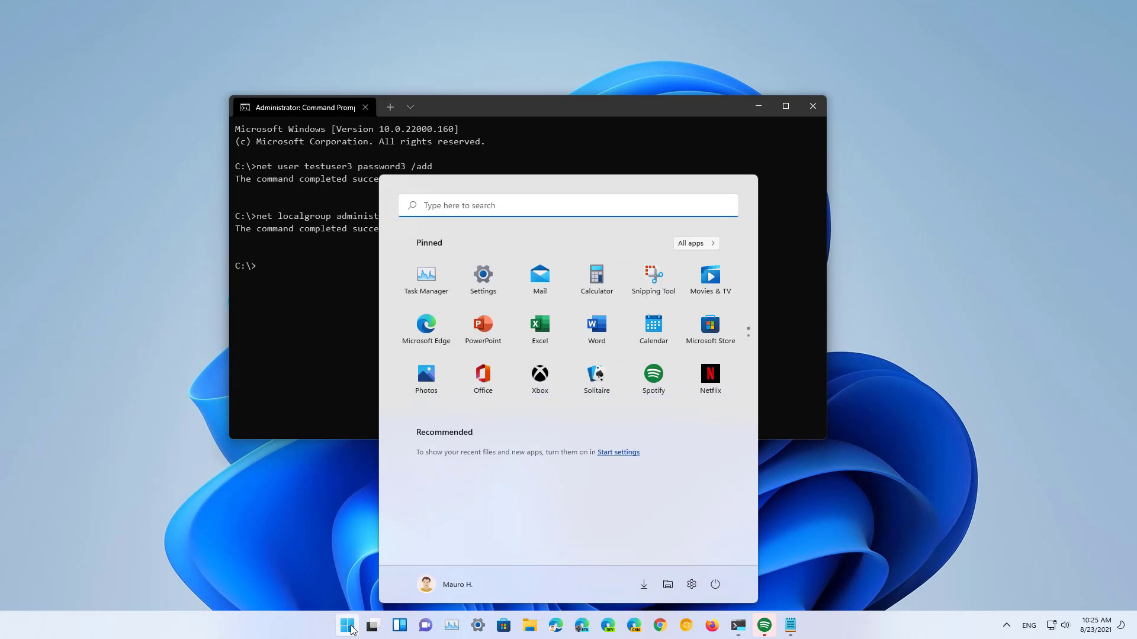
left_click(451, 586)
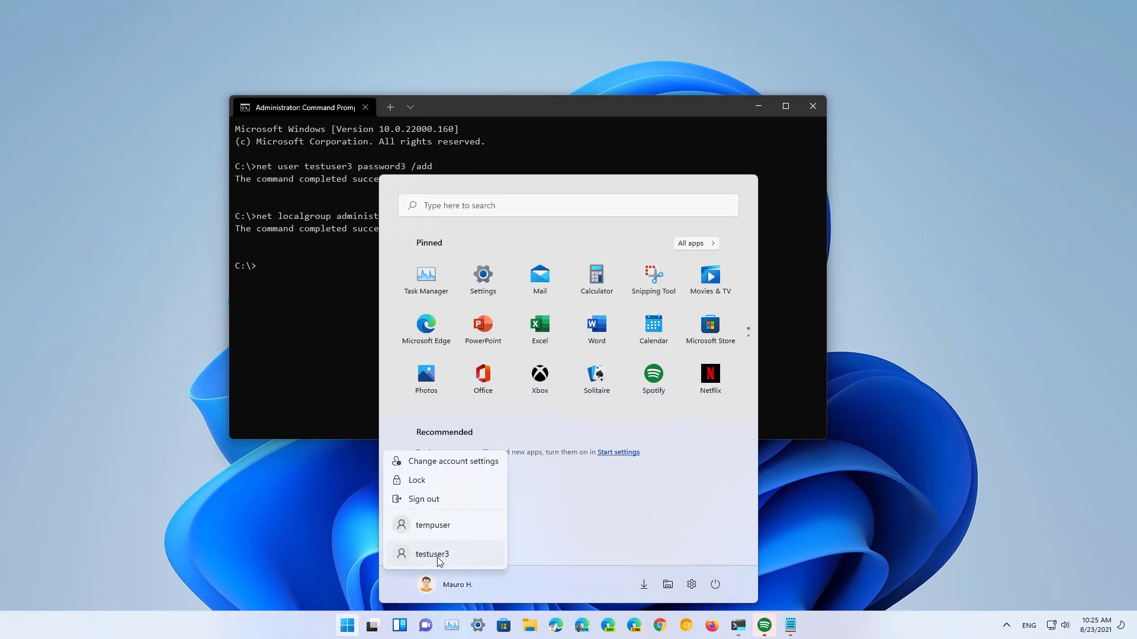
left_click(439, 560)
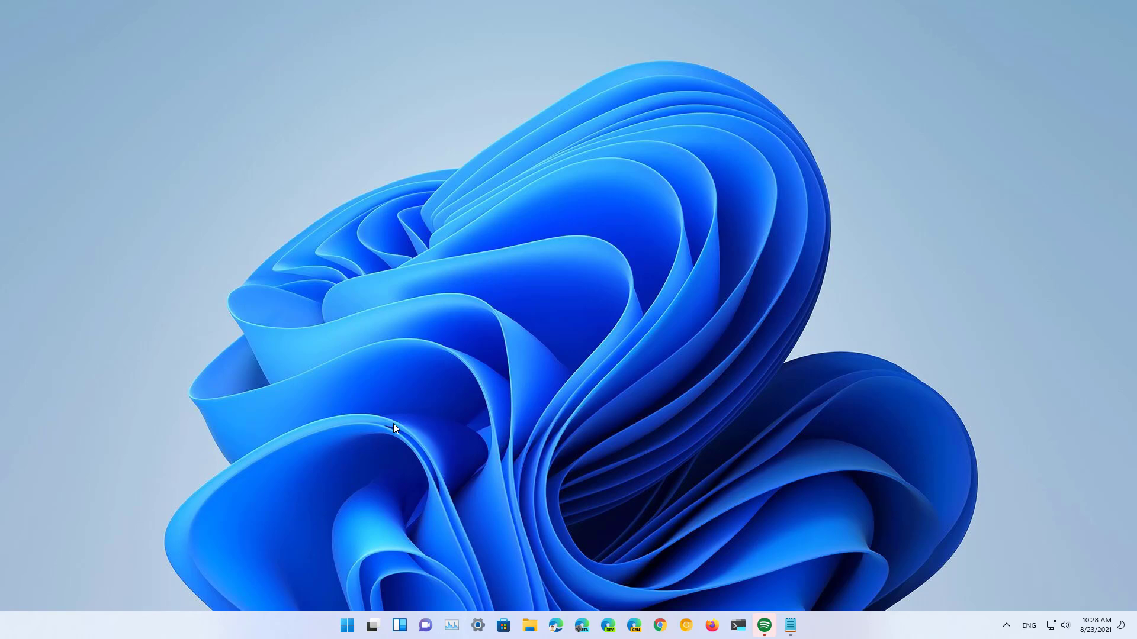
Step: Search 'termin' and run Windows Terminal Preview as administrator, approving the UAC prompt
key("super")
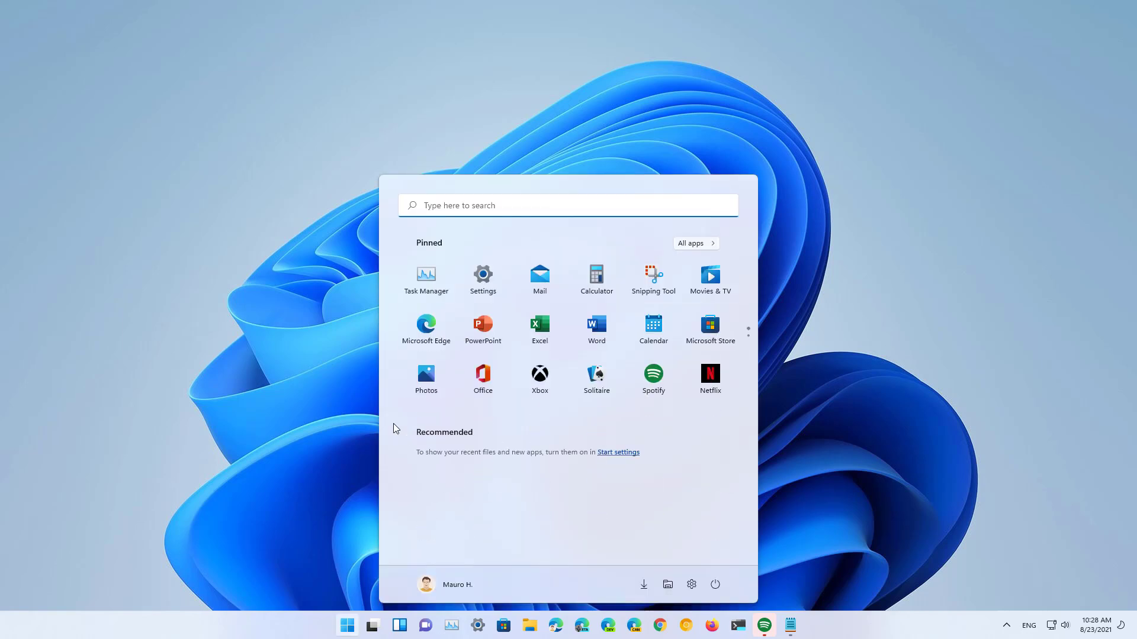
type("t")
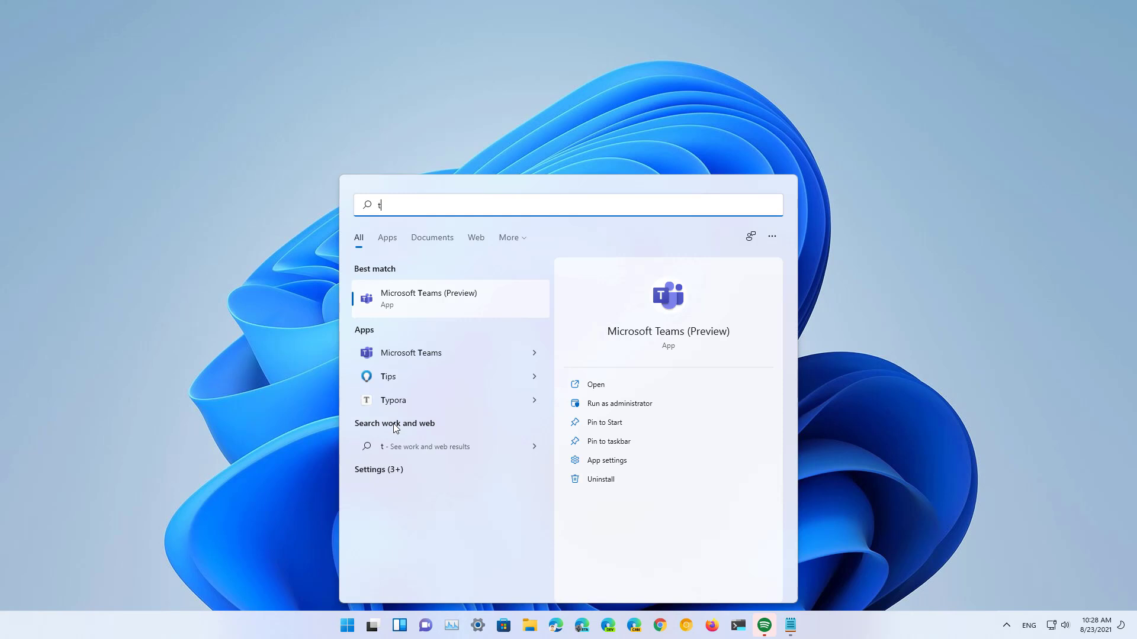
type("ermin")
right_click(448, 297)
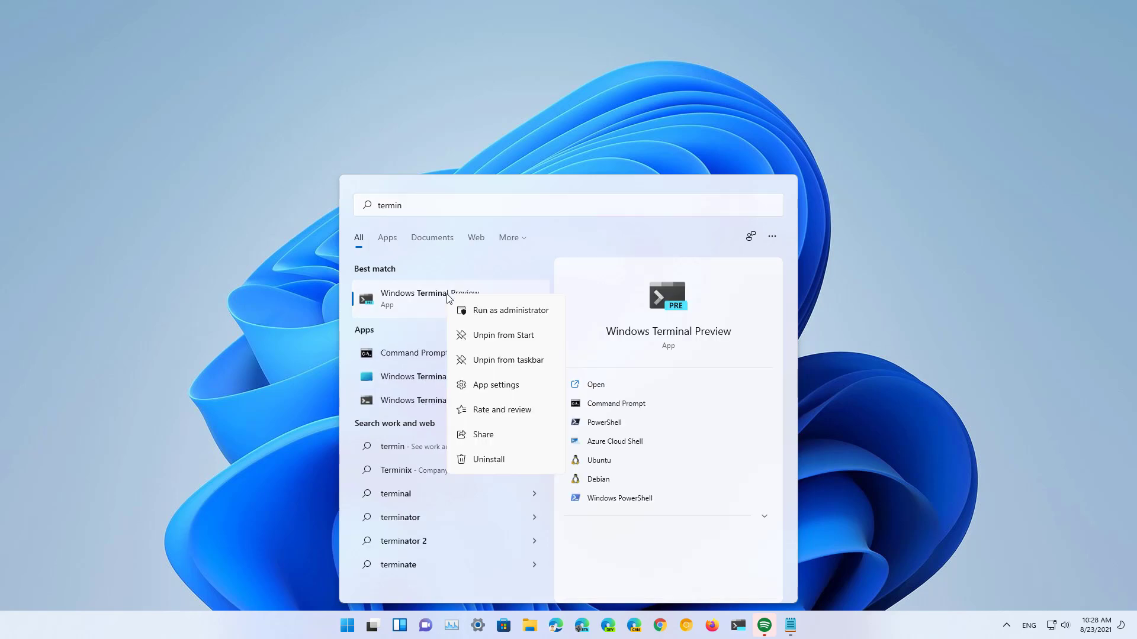
left_click(511, 315)
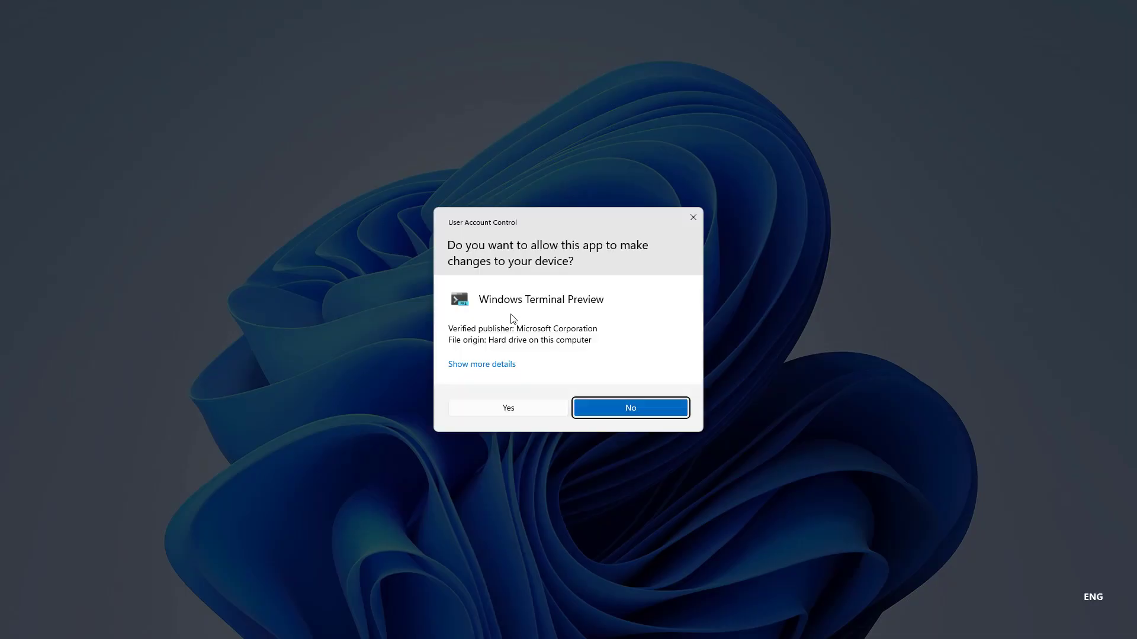
left_click(557, 411)
left_click(379, 116)
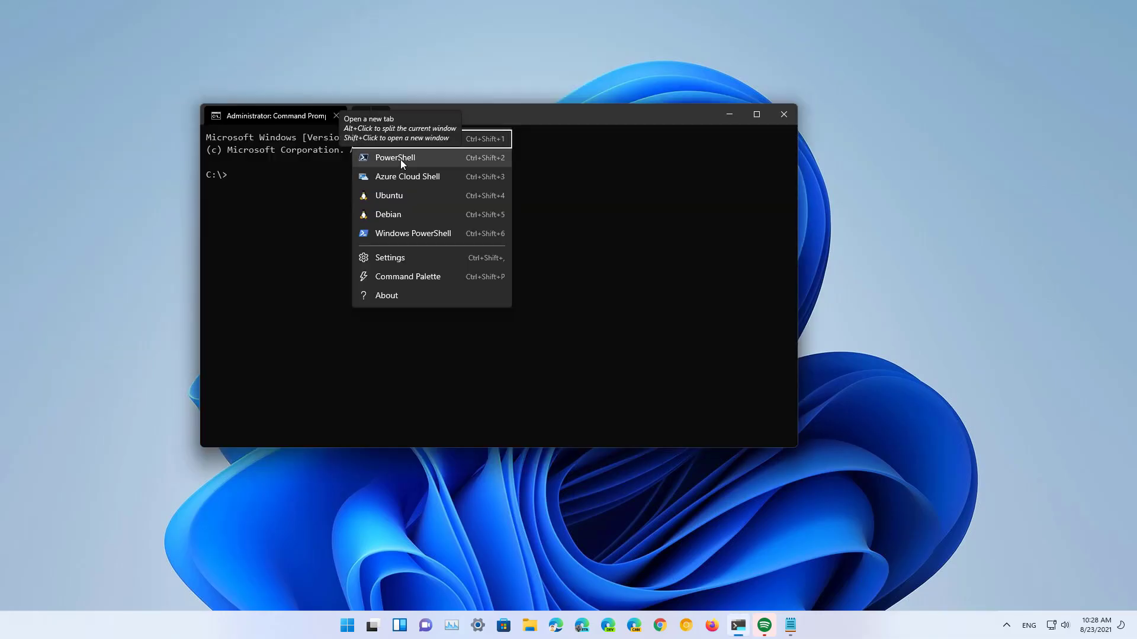
Step: In a new PowerShell tab, store a secure password in $Password and enter New-LocalUser for testuser4
left_click(400, 158)
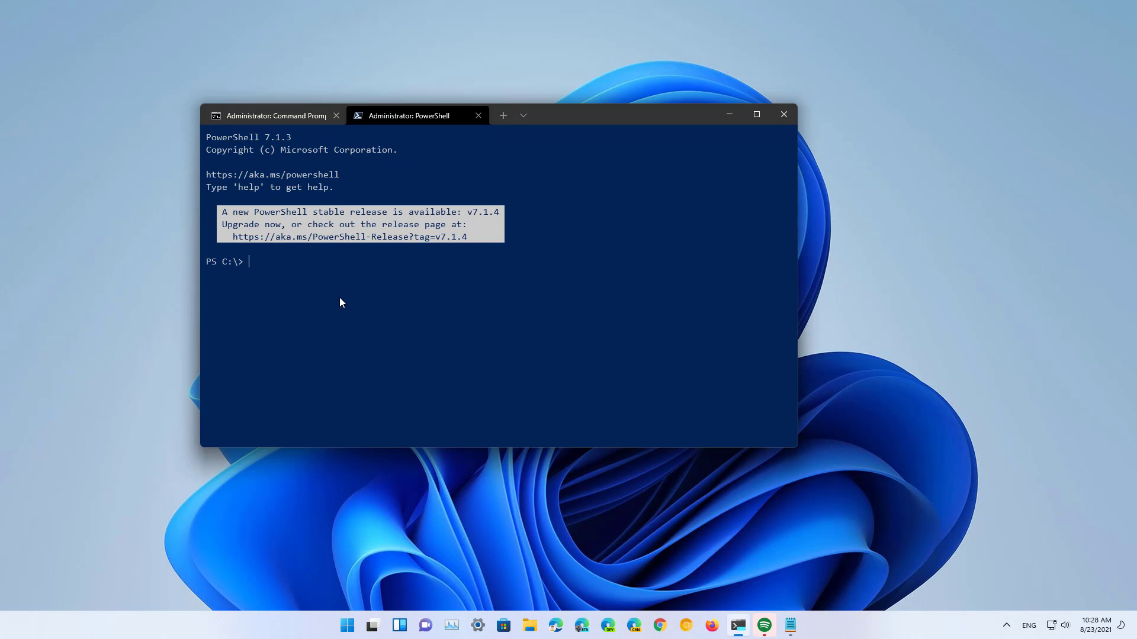
key("ctrl+v")
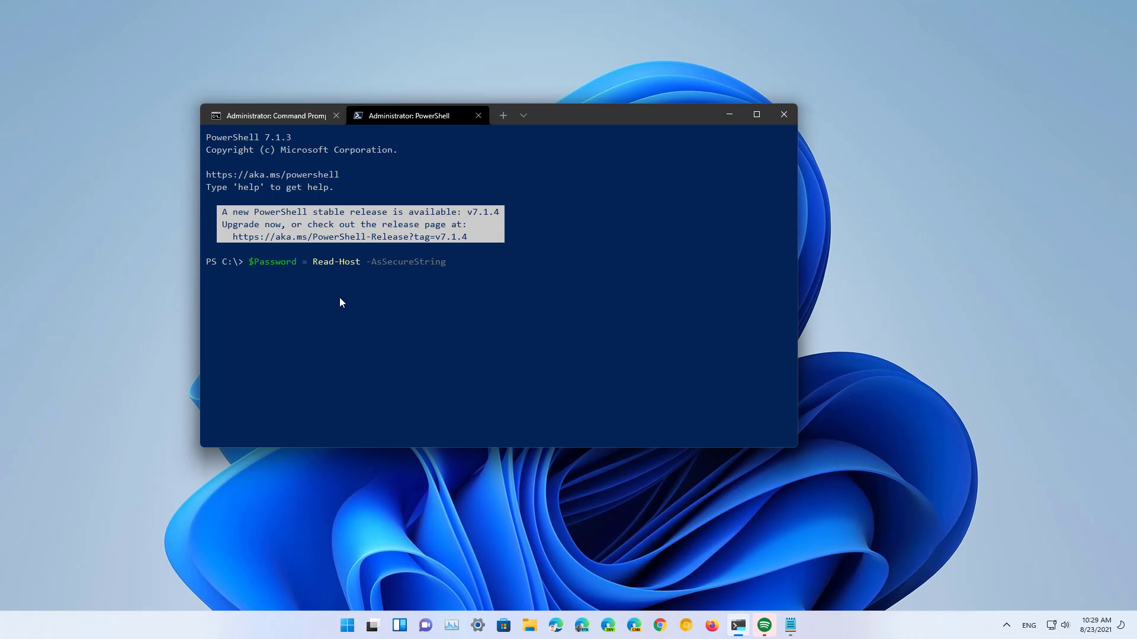
type("********")
key("Return")
key("ctrl+v")
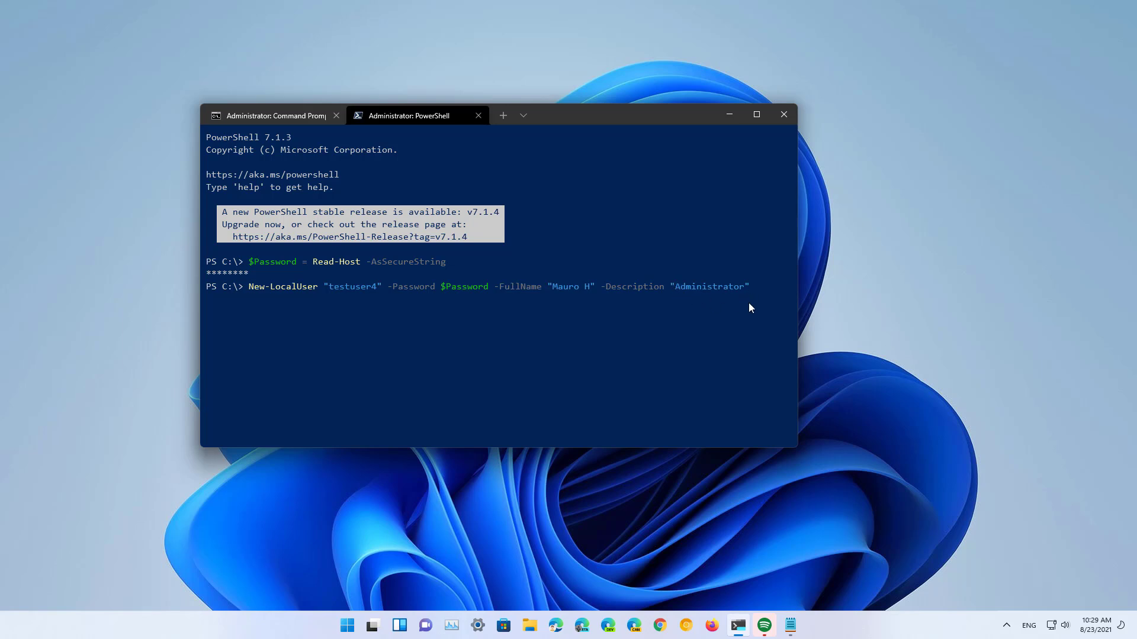
Step: Create testuser4 and enter Add-LocalGroupMember -Group "Administrators" -Member "testuser4"
key("Return")
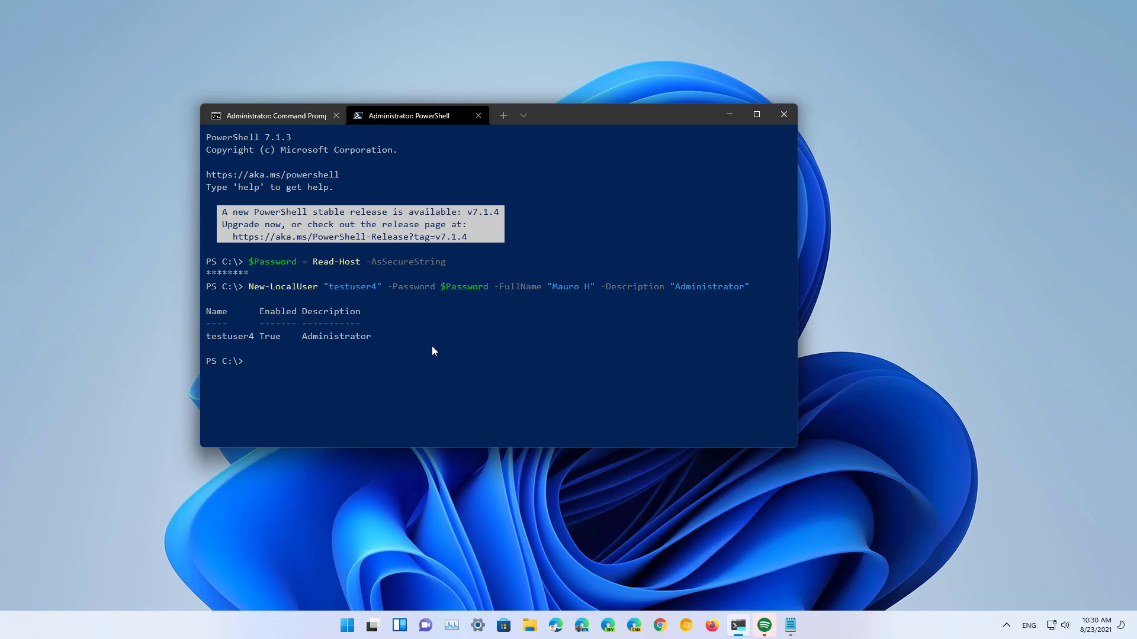
type("Add-LocalGroupMember -Group \"Administrators\" -Member \"testuser4\"")
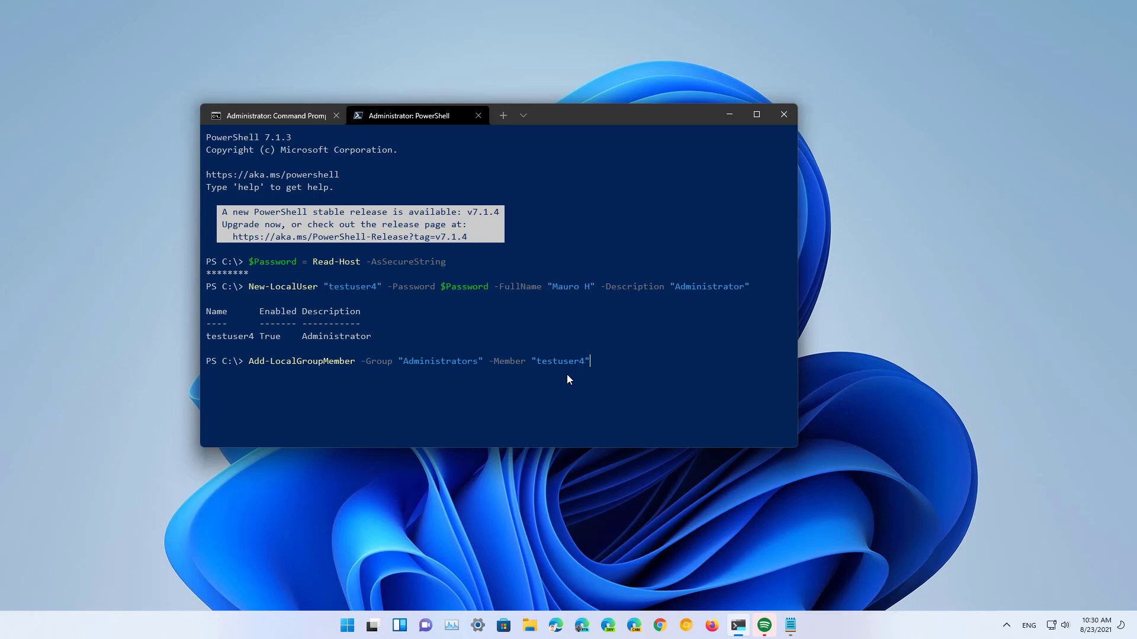
Step: Add testuser4 to Administrators and show the PC's accounts in the Start menu
key("Return")
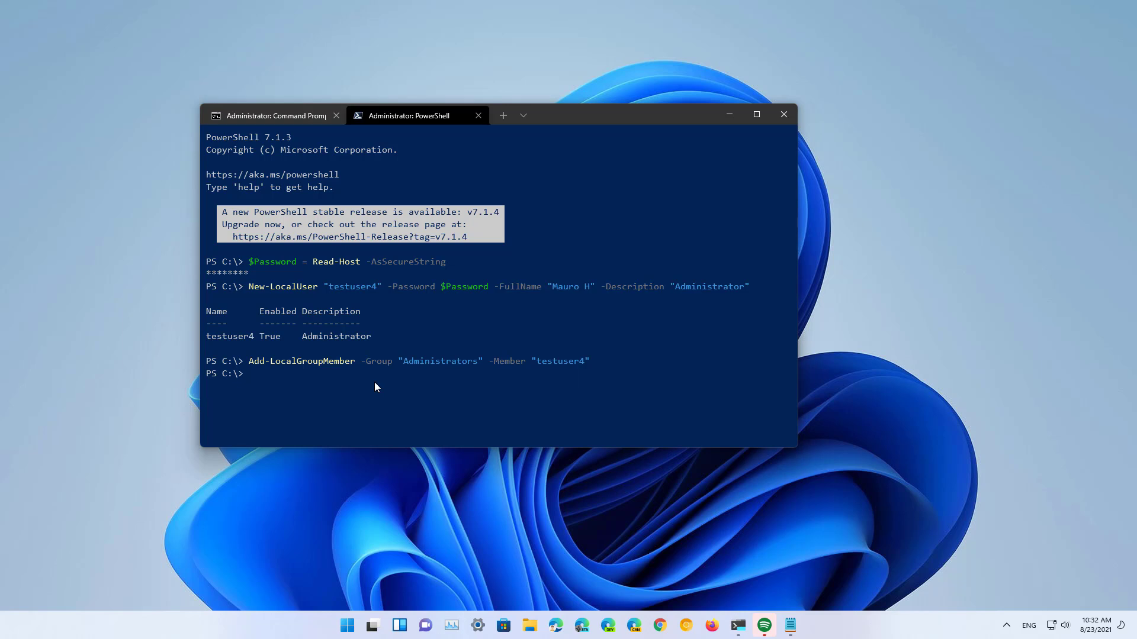
key("super")
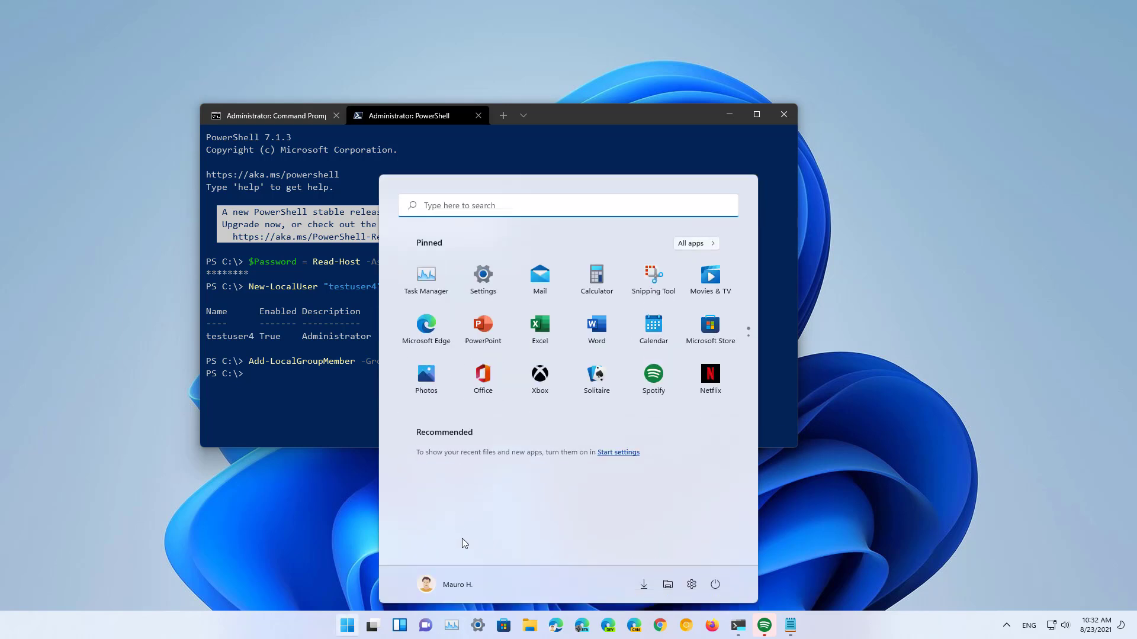
left_click(449, 585)
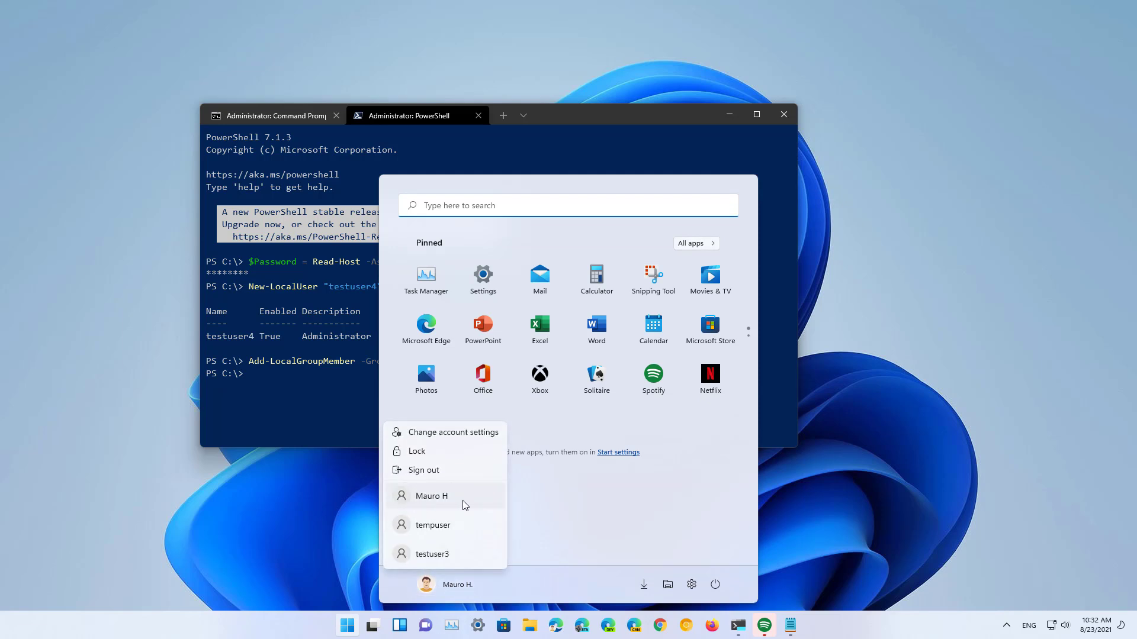